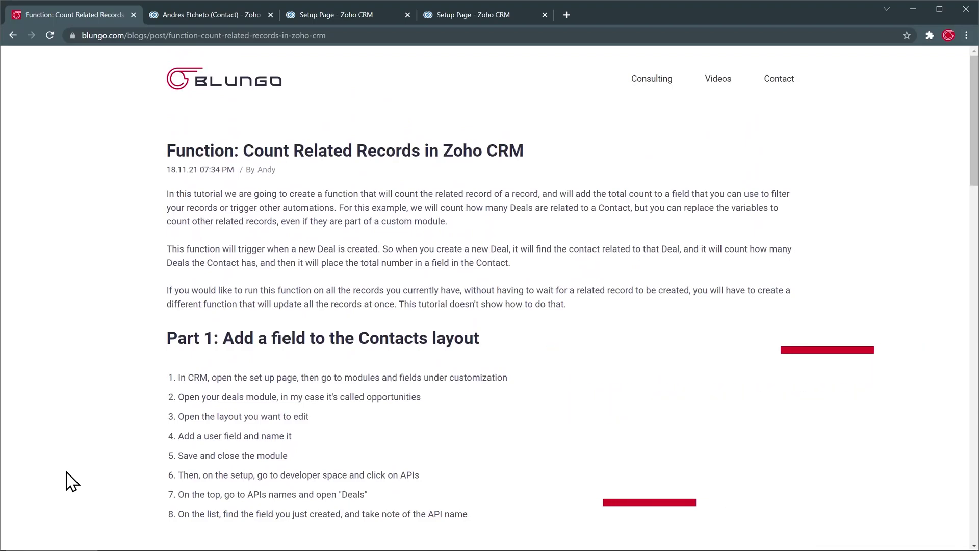
Open the contact's record and review the four deals listed under its related Deals
left_click(217, 21)
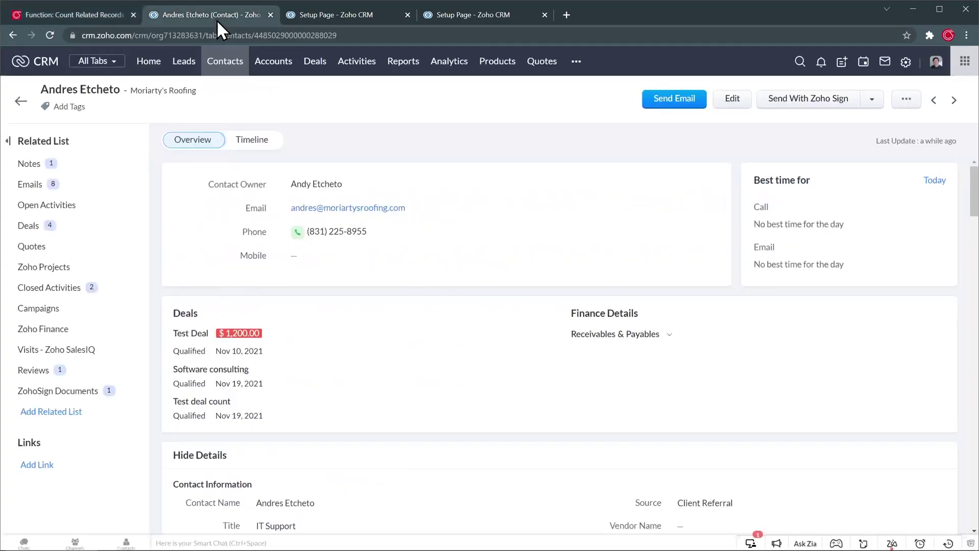
left_click(34, 228)
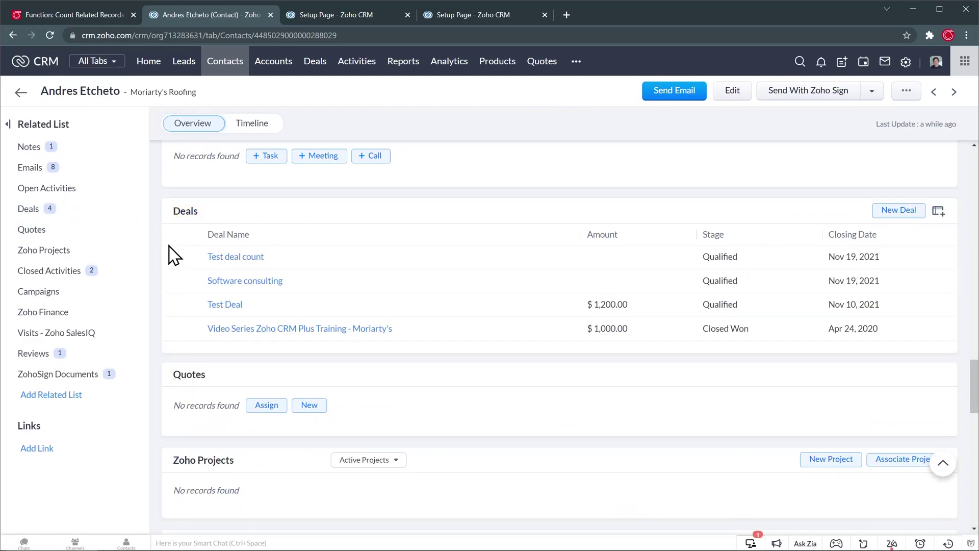
scroll(173, 255, "up", 20)
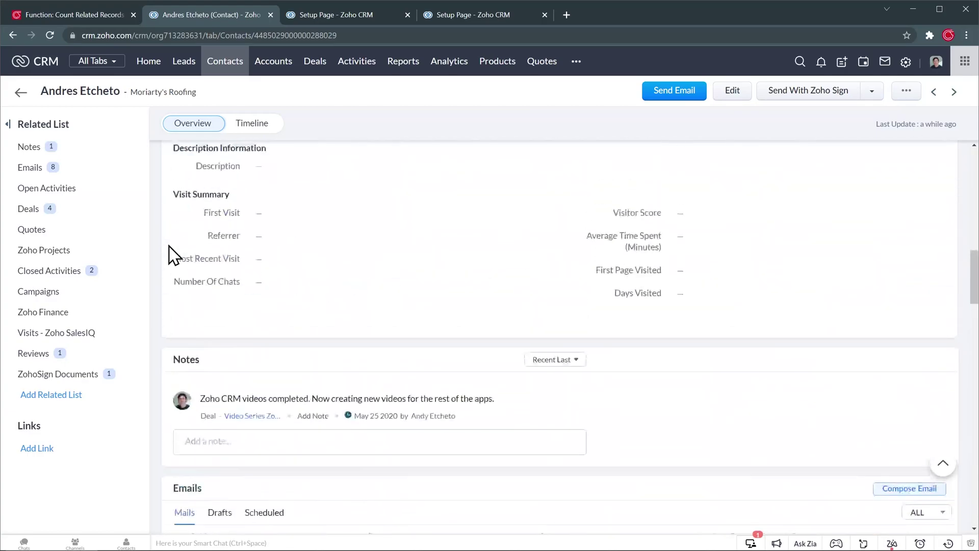
scroll(173, 255, "up", 5)
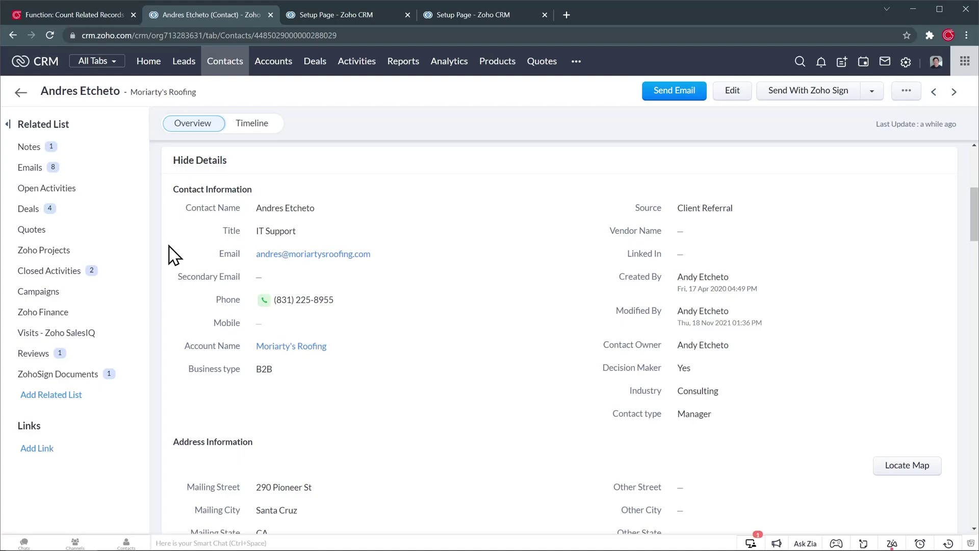
left_click(332, 21)
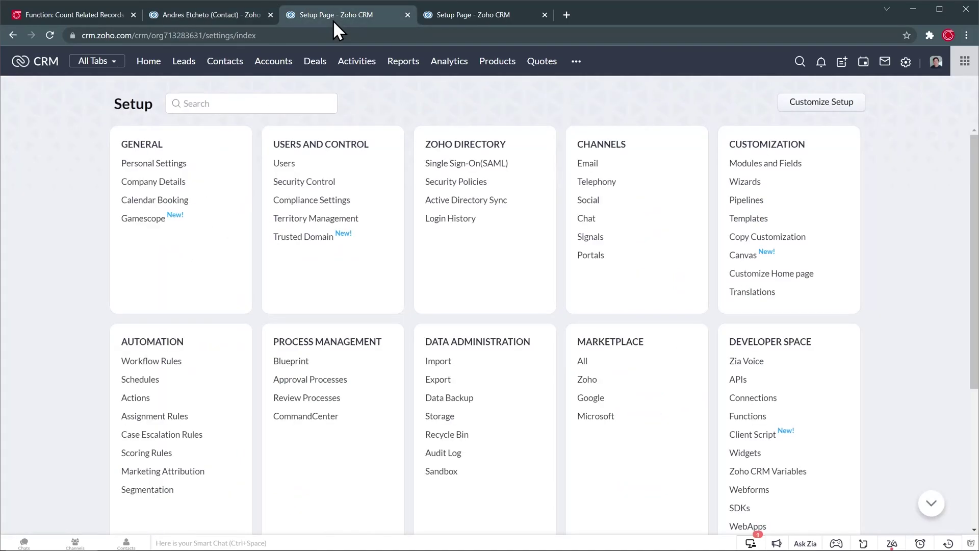
Drop a Number field named Total Deals into Contact Information on the Contacts Standard layout and save
left_click(750, 168)
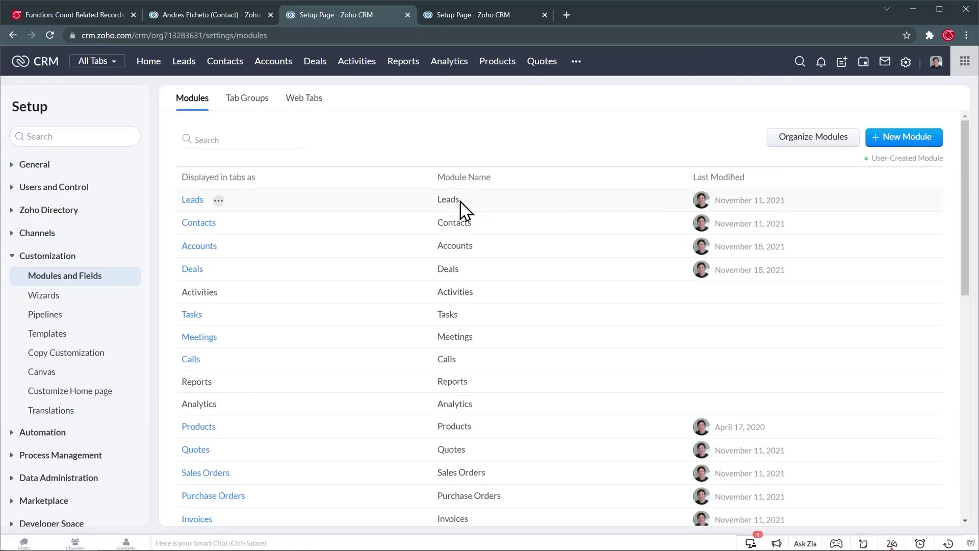
left_click(199, 223)
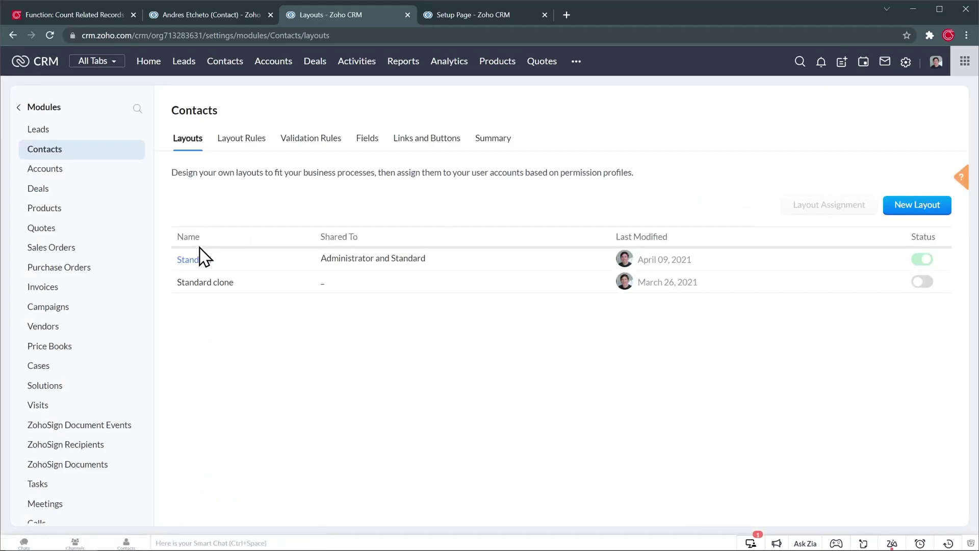
left_click(202, 260)
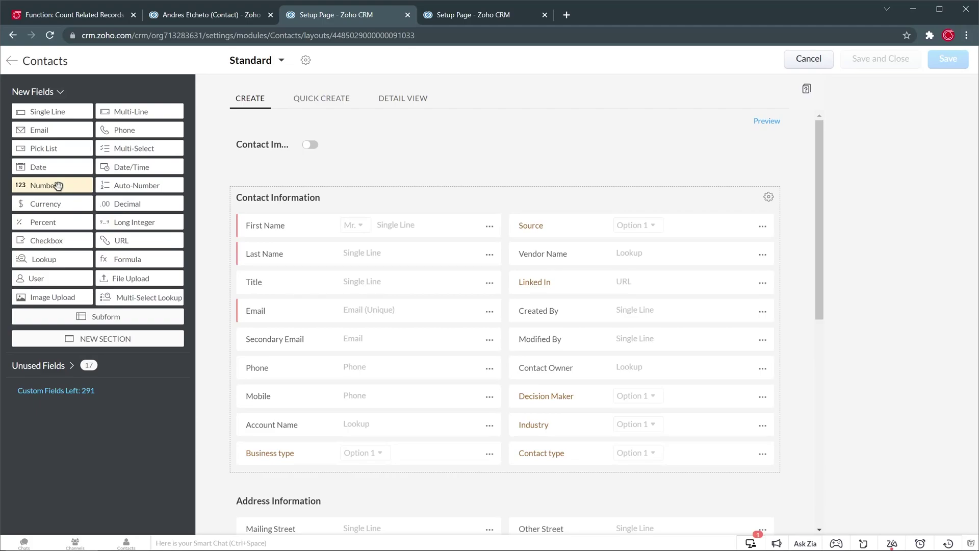
left_click_drag(58, 185, 536, 482)
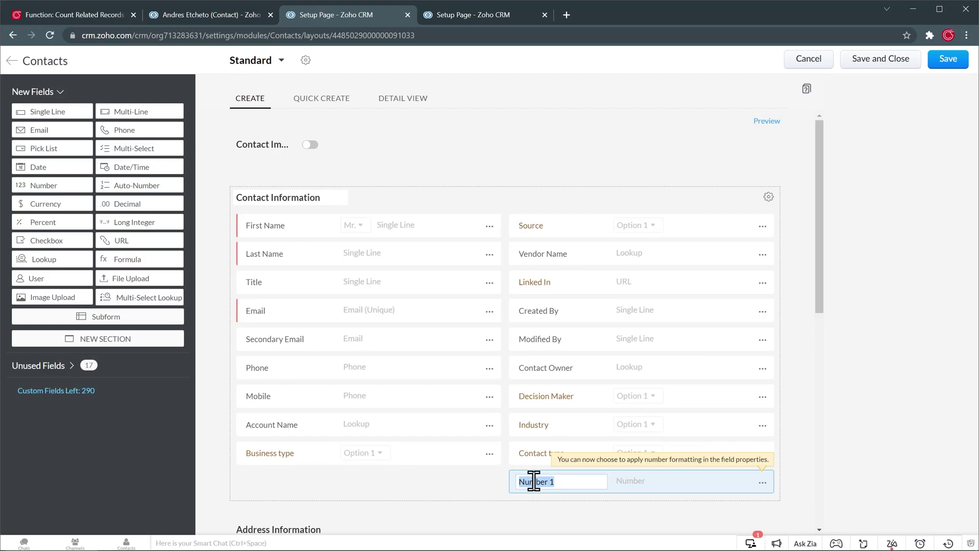
type("Total Deals")
left_click(862, 63)
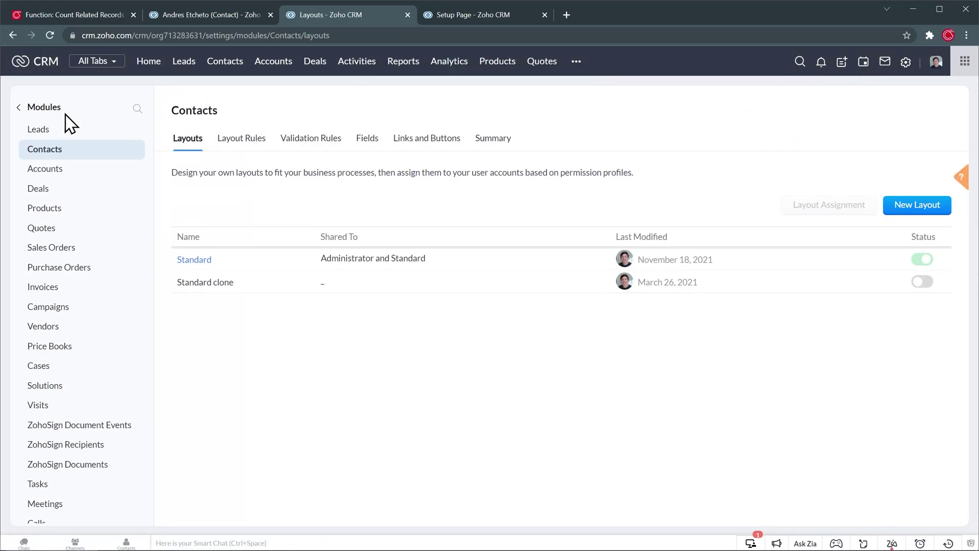
Look up the Contacts field API names and confirm Total Deals reads Total_Deals
left_click(19, 108)
scroll(65, 245, "down", 1)
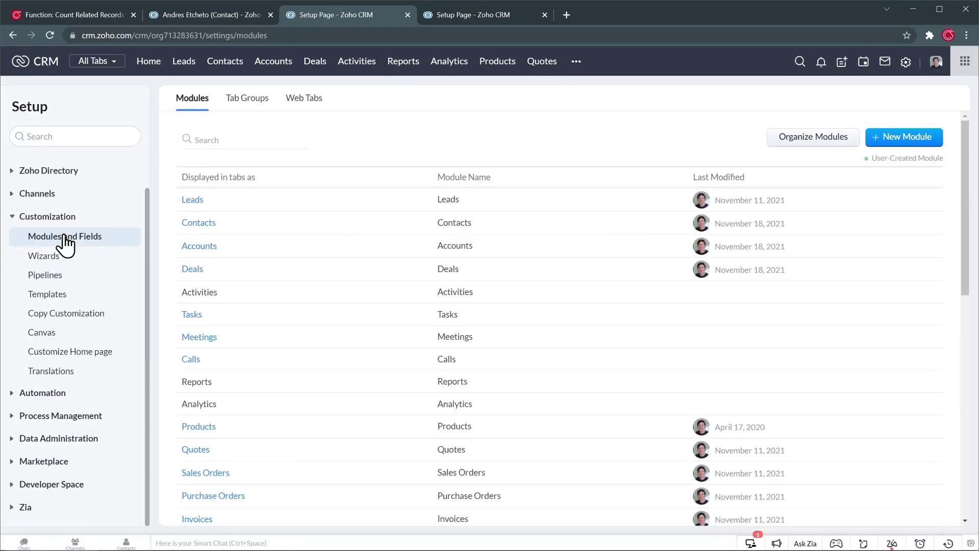
left_click(60, 484)
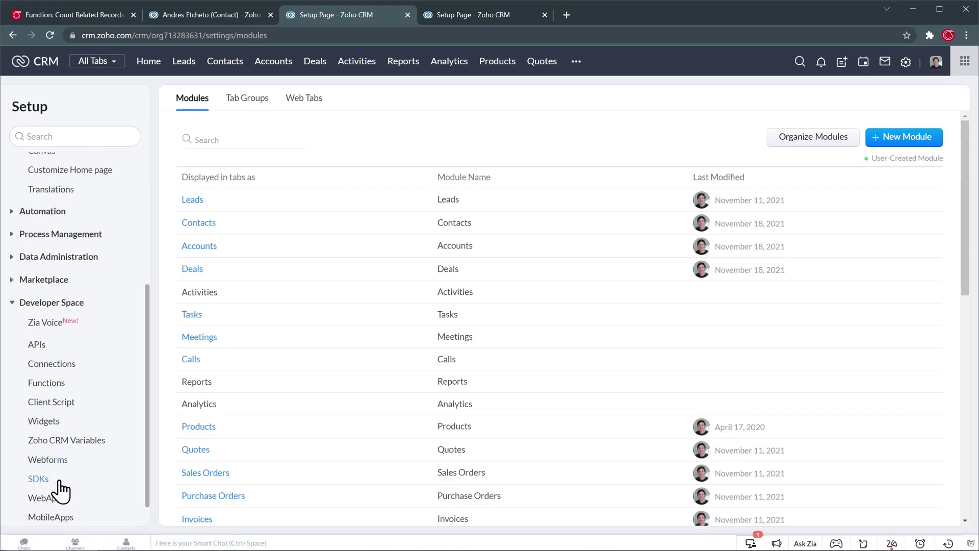
left_click(39, 348)
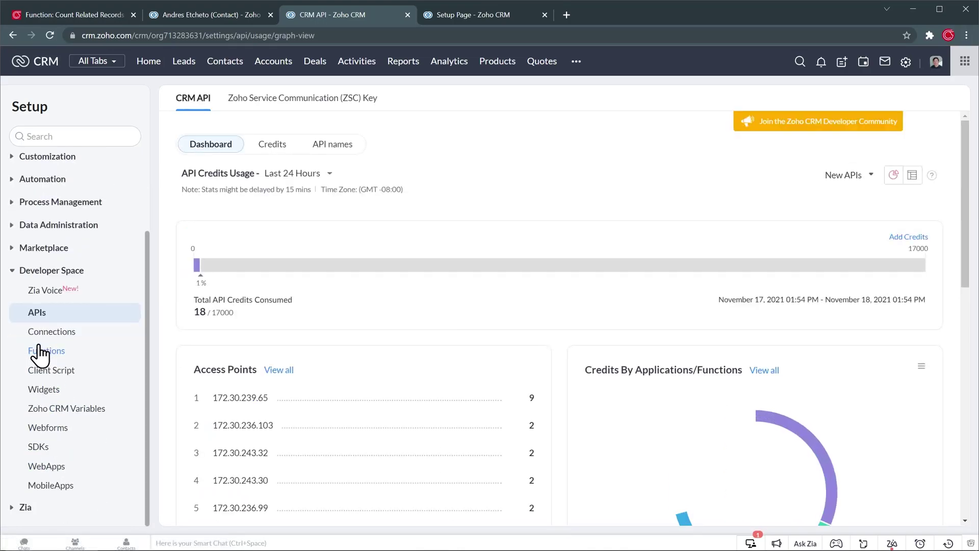
left_click(330, 150)
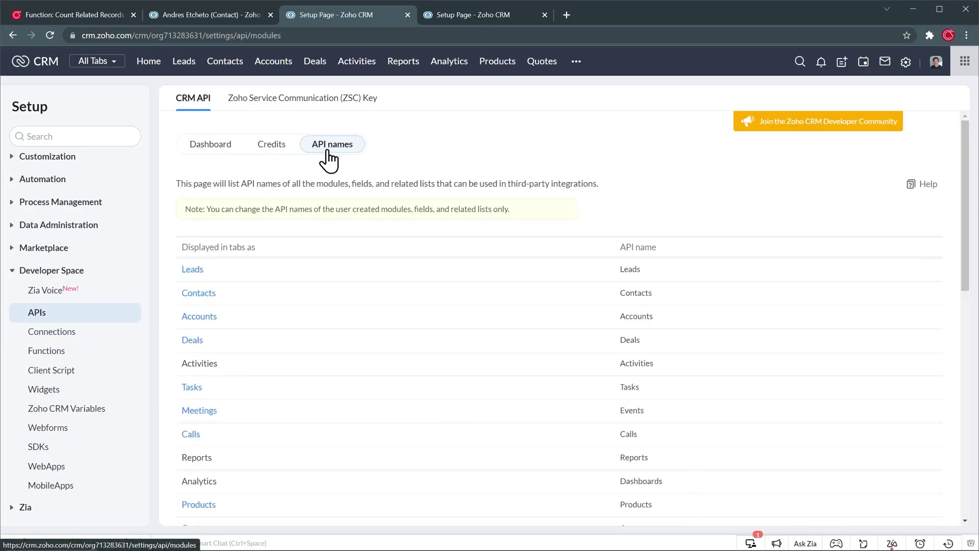
left_click(201, 294)
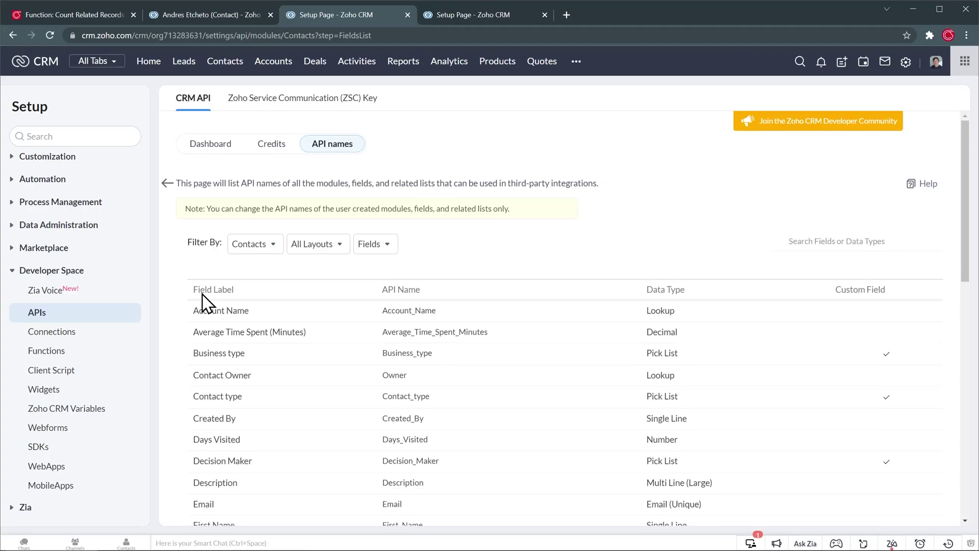
scroll(204, 305, "down", 10)
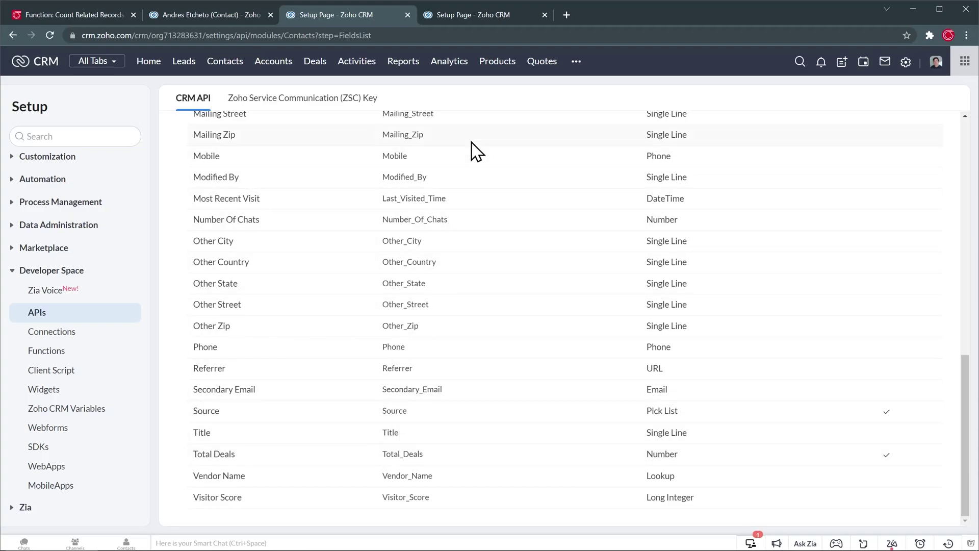
left_click(491, 16)
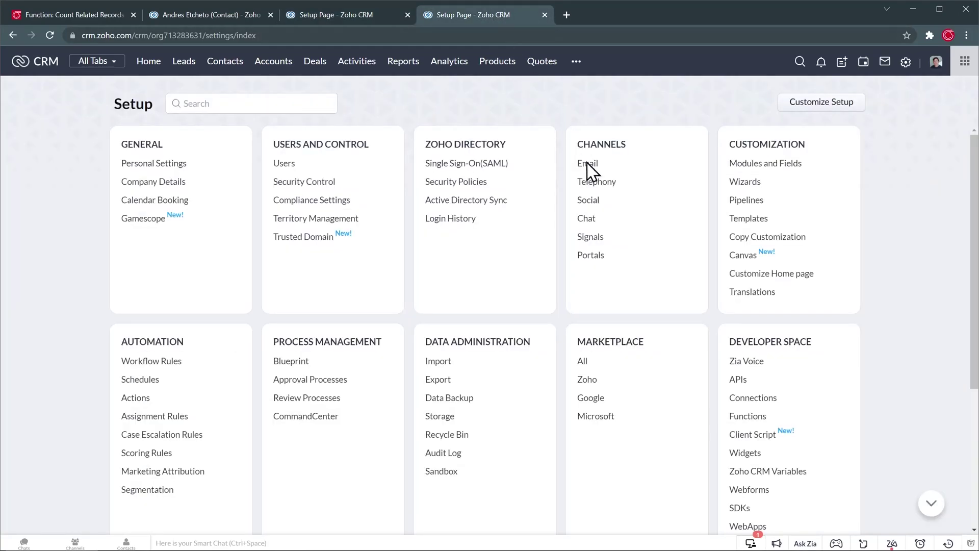
Create Automation function count_related_deals_contacts with display name 'Count related Deals in Contact'
left_click(747, 417)
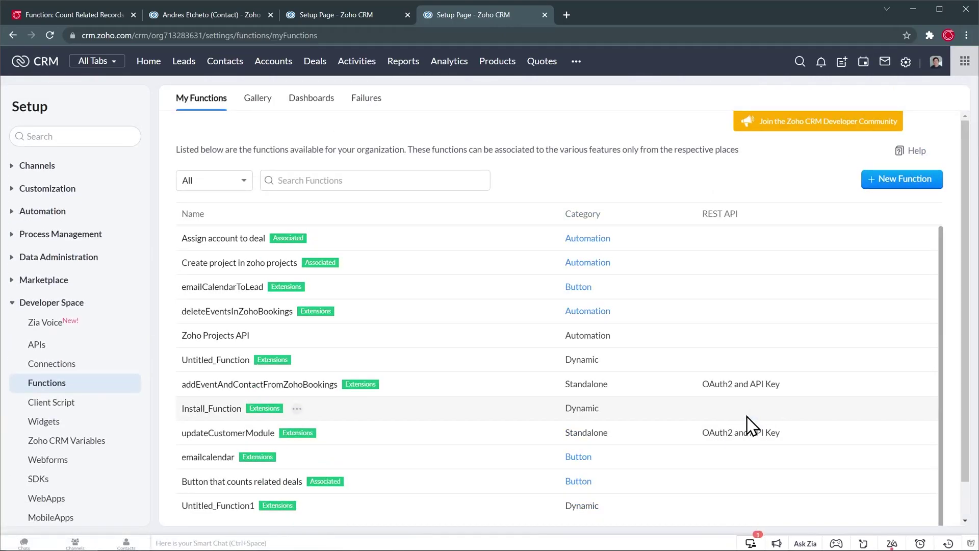
left_click(893, 178)
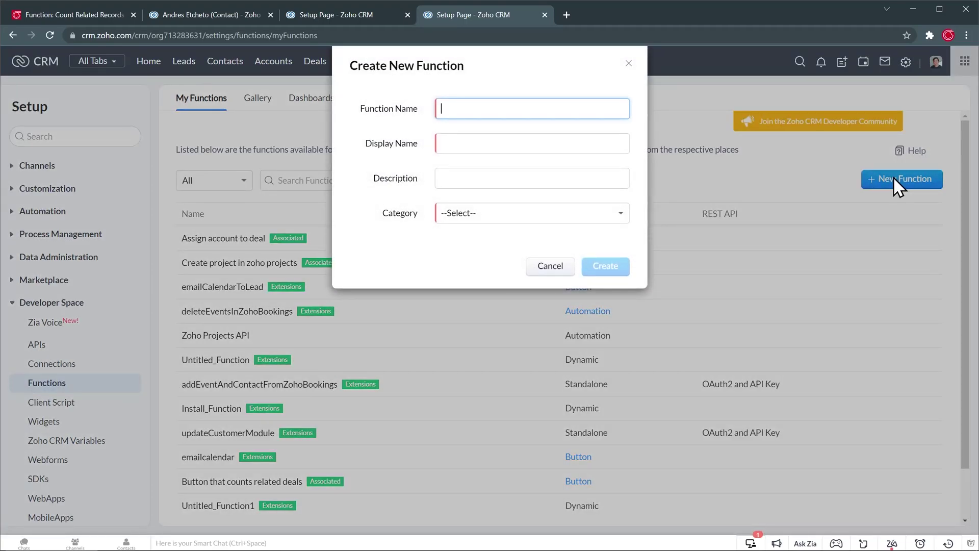
type("count_related_deals_contacts")
key("Tab")
type("Count related Deals in Contact")
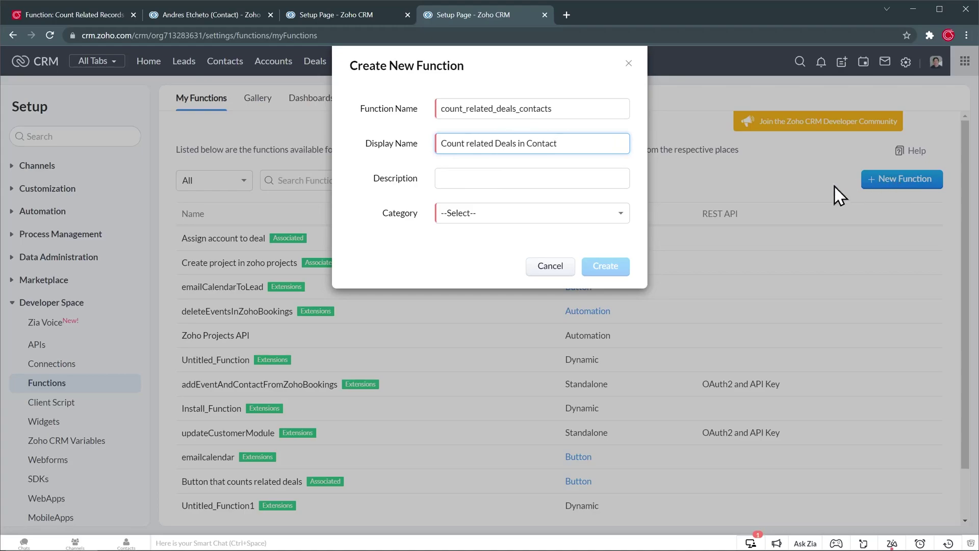
left_click(564, 217)
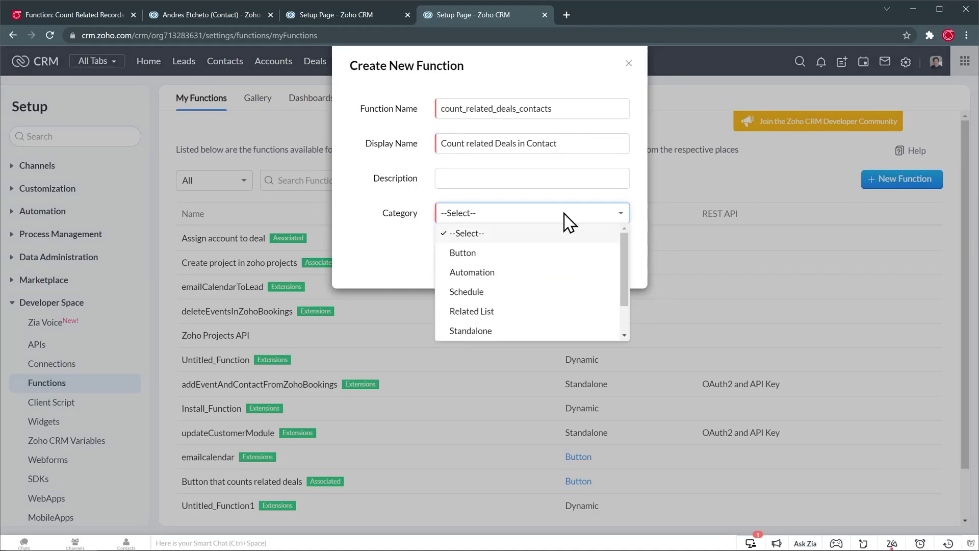
left_click(505, 274)
left_click(616, 271)
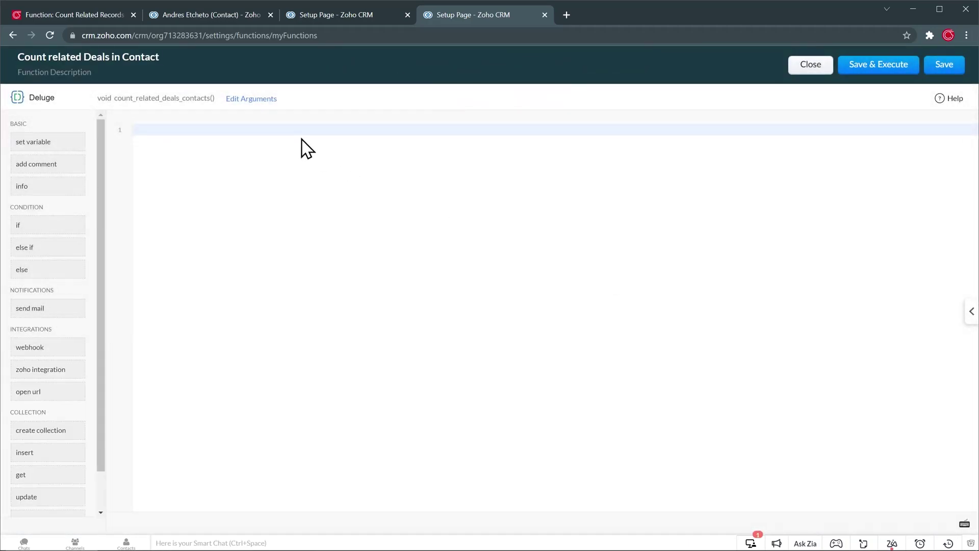
Copy the five-line Deluge script from the Blungo blog tutorial into the empty function
left_click(88, 16)
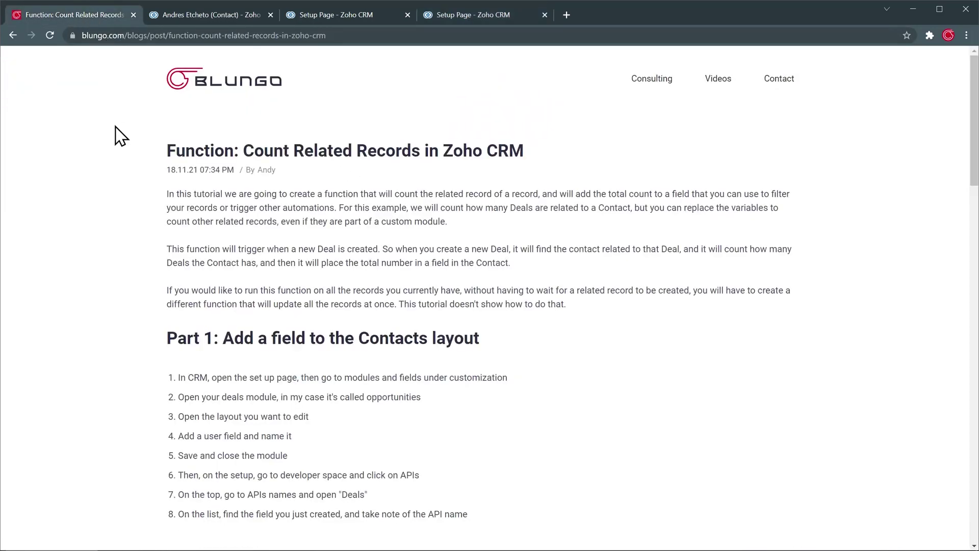
scroll(136, 199, "down", 9)
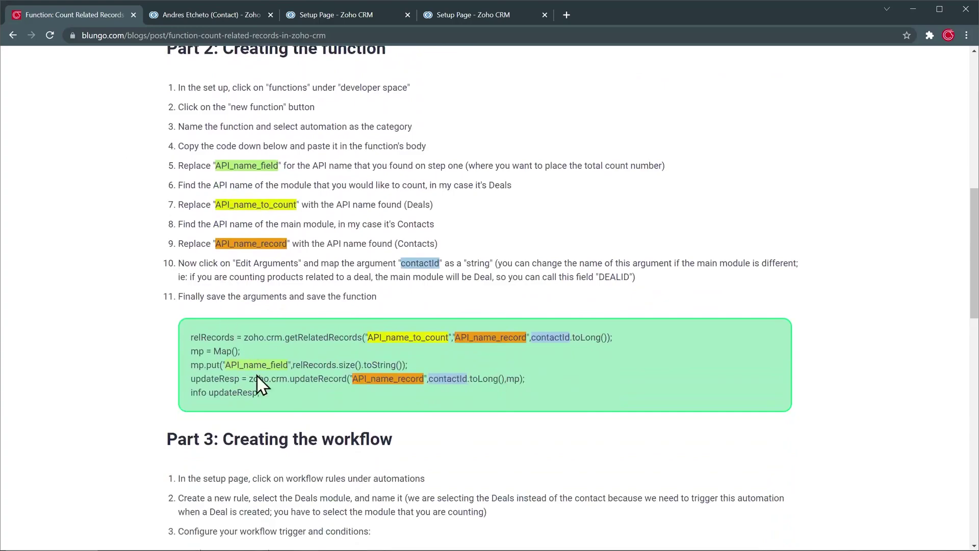
left_click_drag(265, 394, 188, 341)
key("ctrl+c")
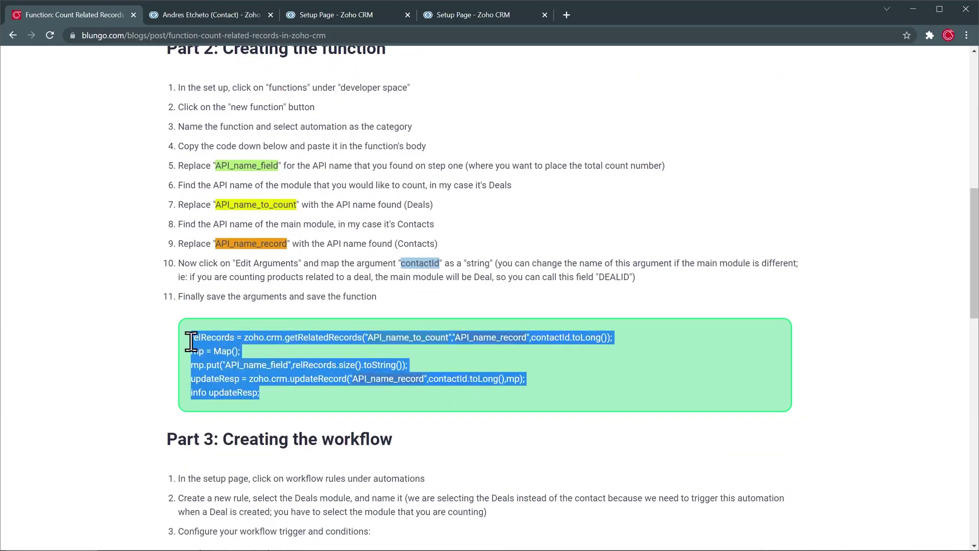
left_click(460, 17)
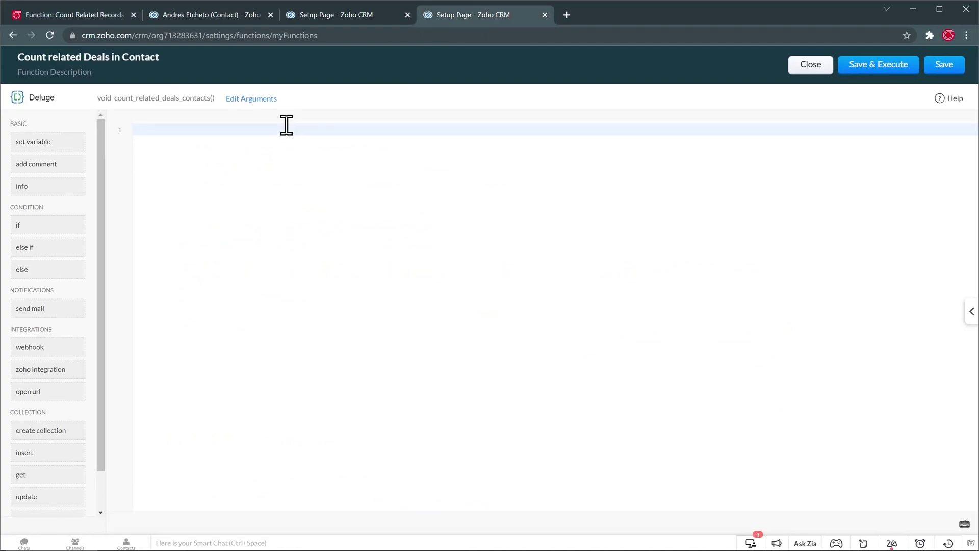
key("ctrl+v")
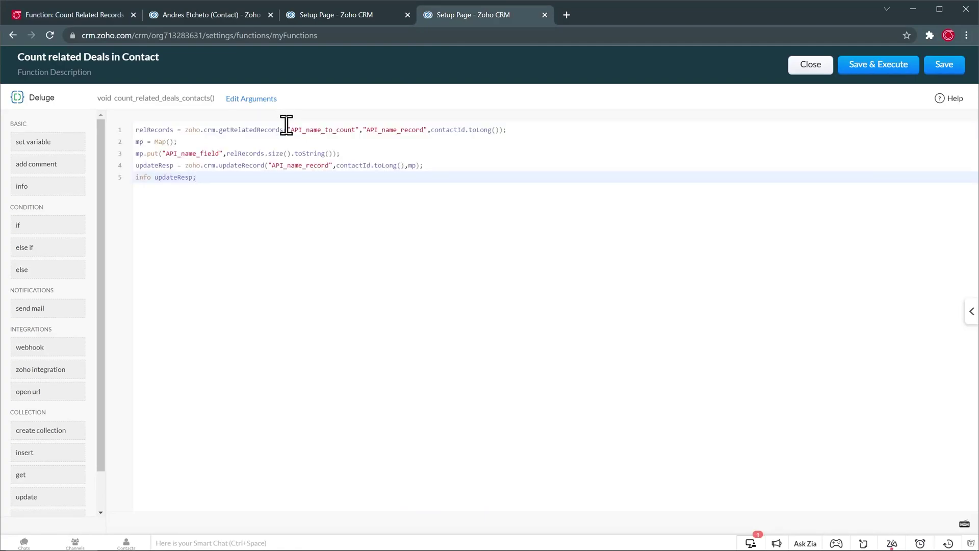
left_click(327, 15)
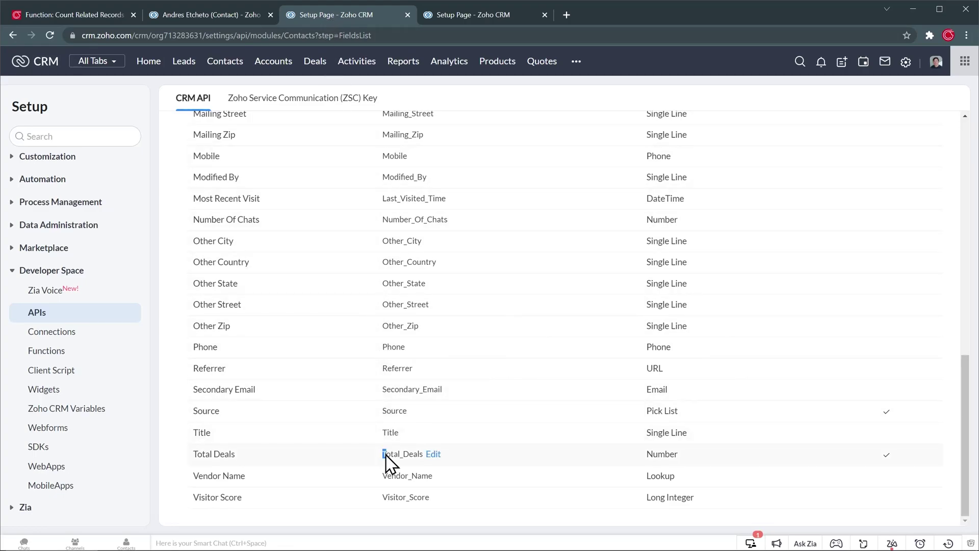
Replace the API_name_field placeholder on line 3 with the copied Total_Deals
left_click_drag(384, 454, 422, 458)
key("ctrl+c")
left_click(449, 16)
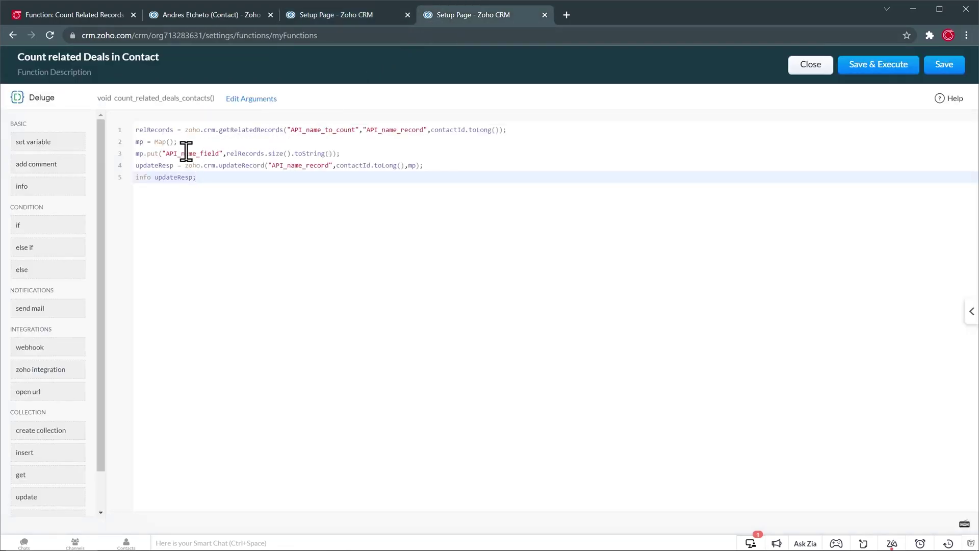
left_click_drag(169, 153, 219, 153)
key("ctrl+v")
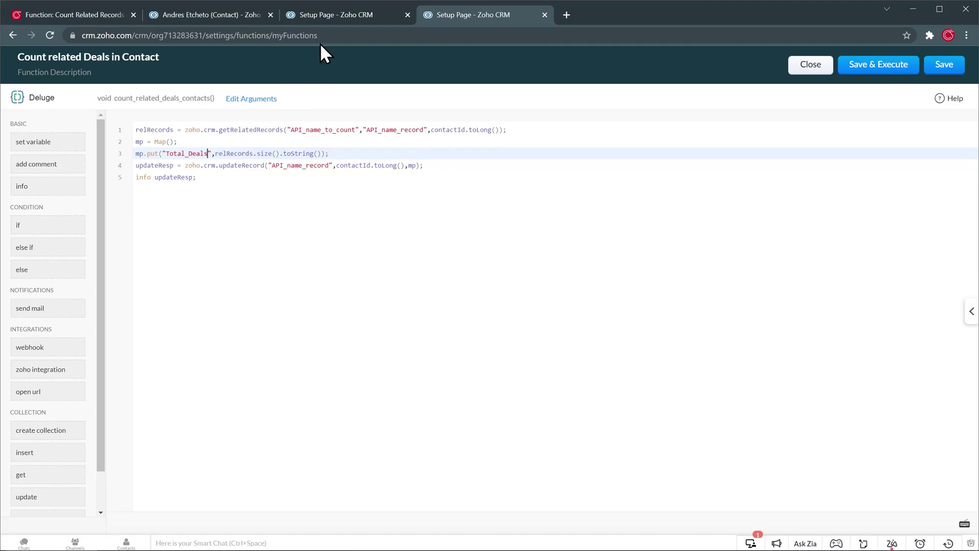
Bring up the API names page listing every module's API name
left_click(343, 16)
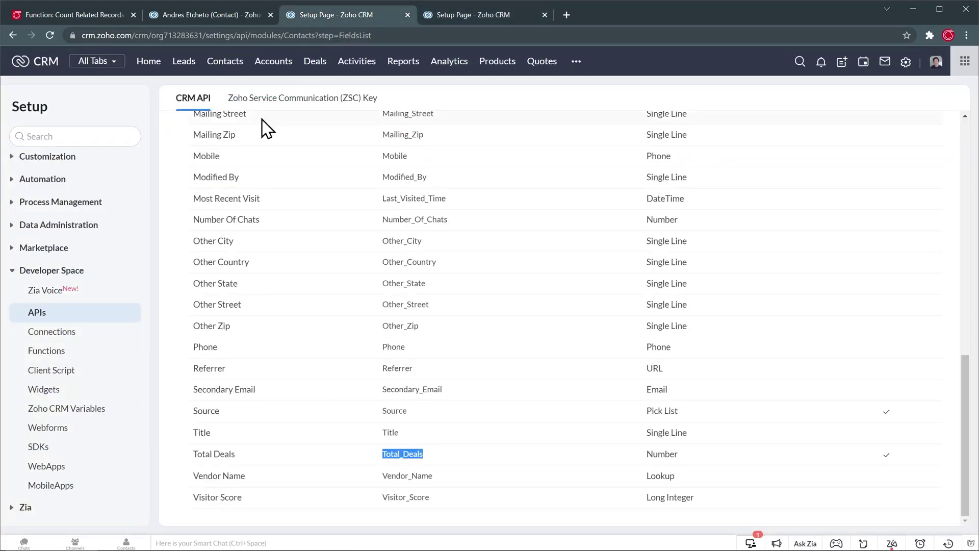
left_click(46, 315)
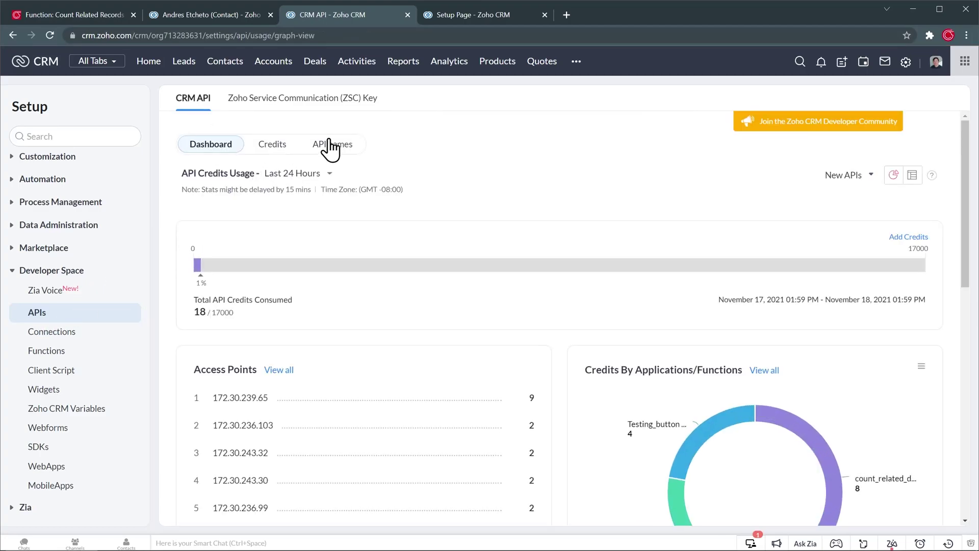
left_click(331, 145)
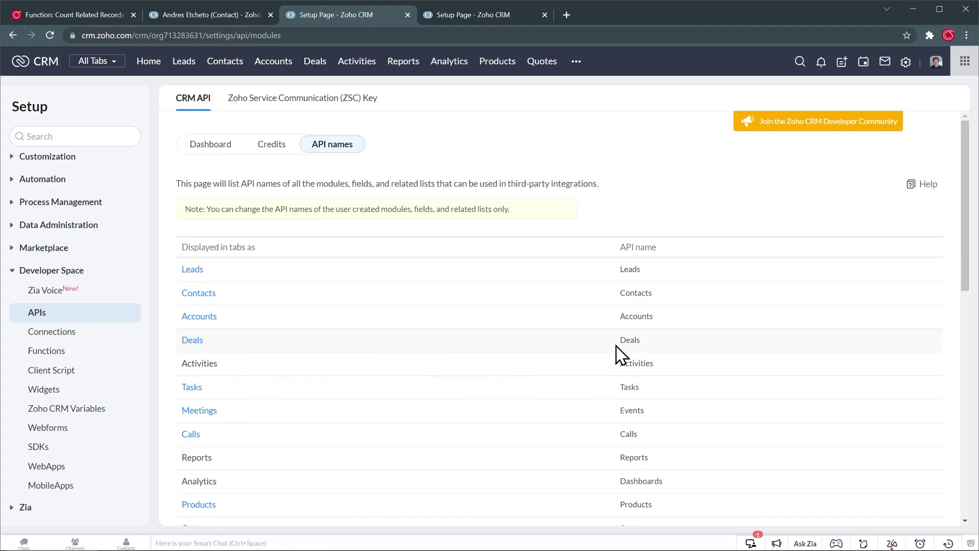
Replace API_name_to_count with Deals and both API_name_record placeholders with Contacts
left_click_drag(618, 343, 637, 344)
left_click(491, 20)
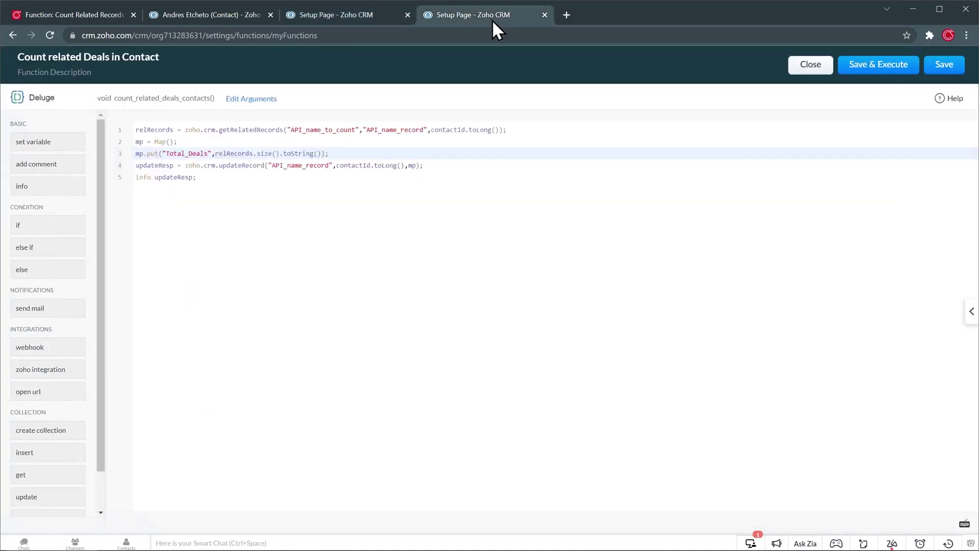
left_click(355, 129)
left_click_drag(356, 130, 292, 130)
type("Deals")
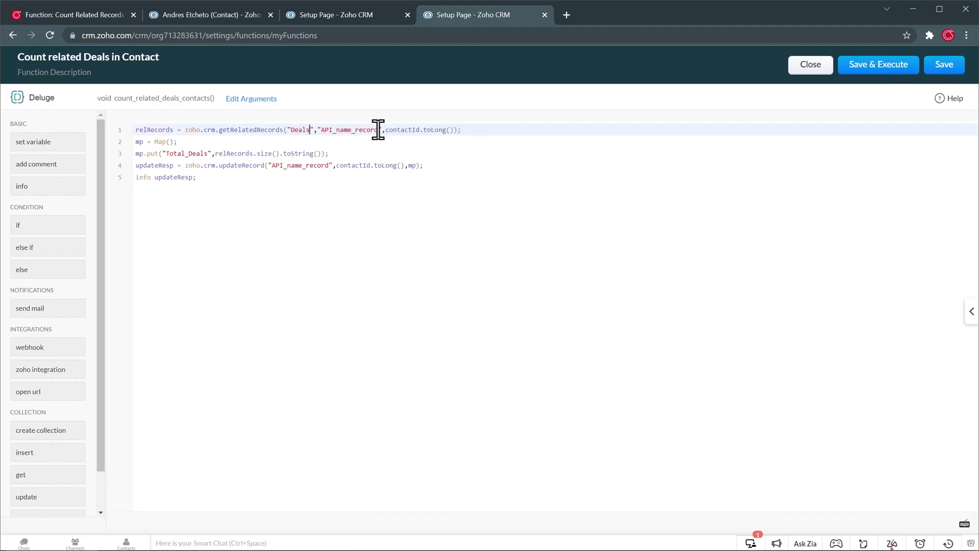
left_click_drag(378, 130, 322, 129)
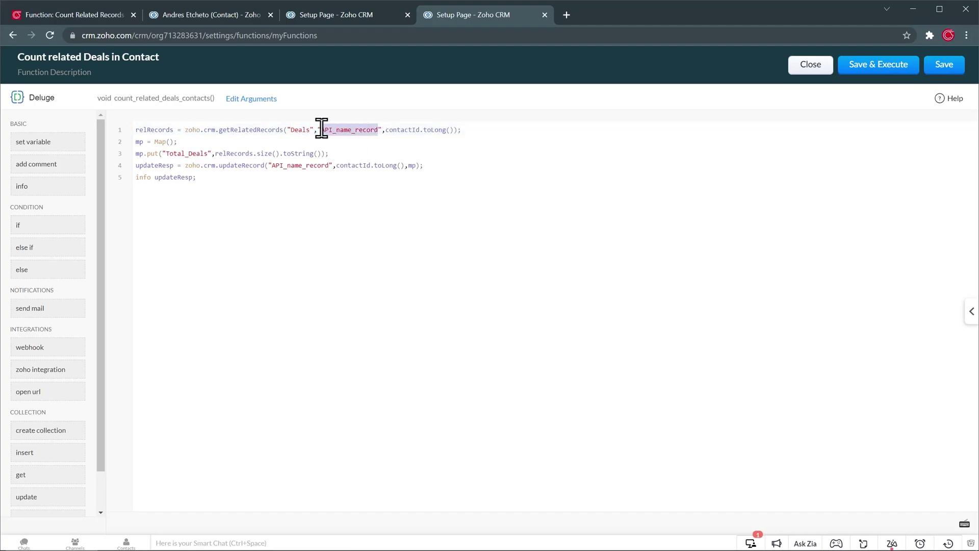
type("Contacts")
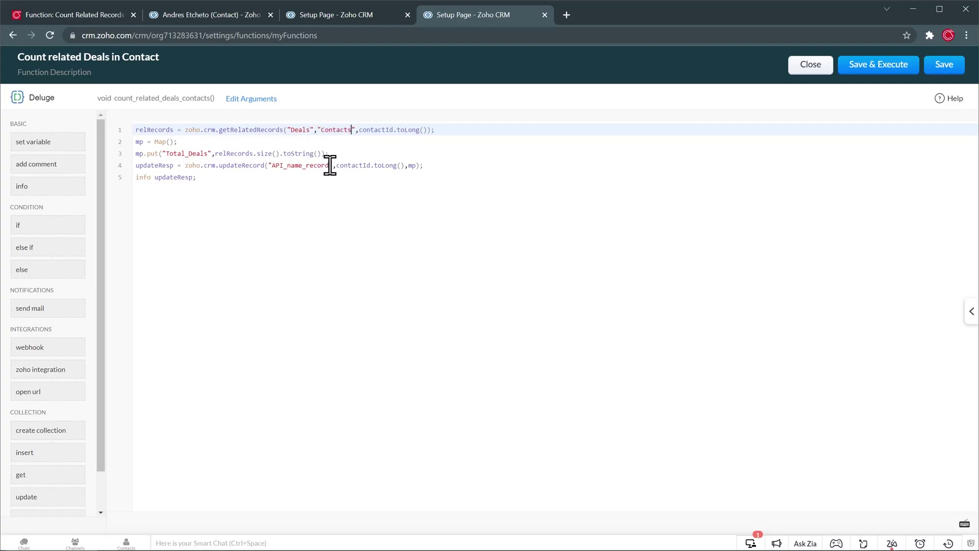
left_click_drag(329, 165, 275, 166)
type("Contacts")
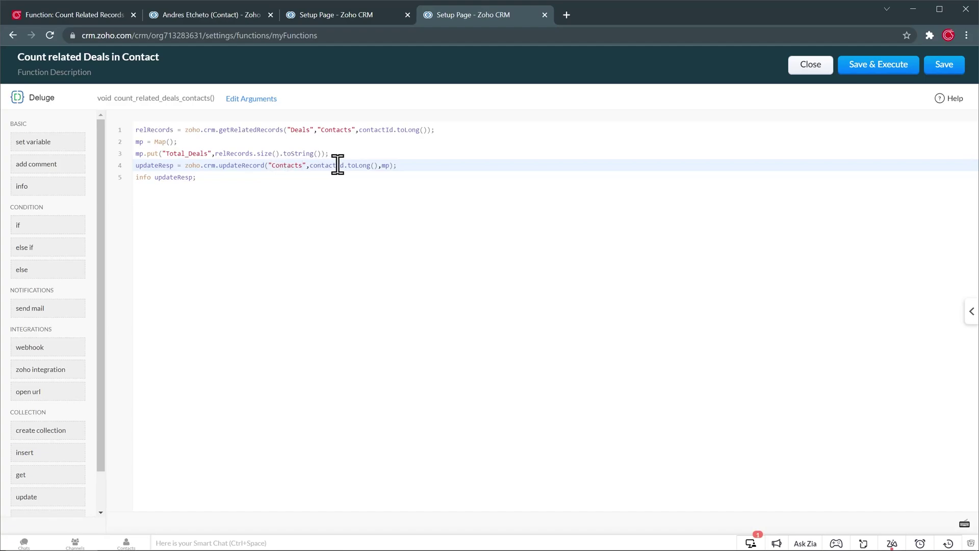
Add a string argument named contactId to the function and save the function
left_click_drag(344, 165, 317, 166)
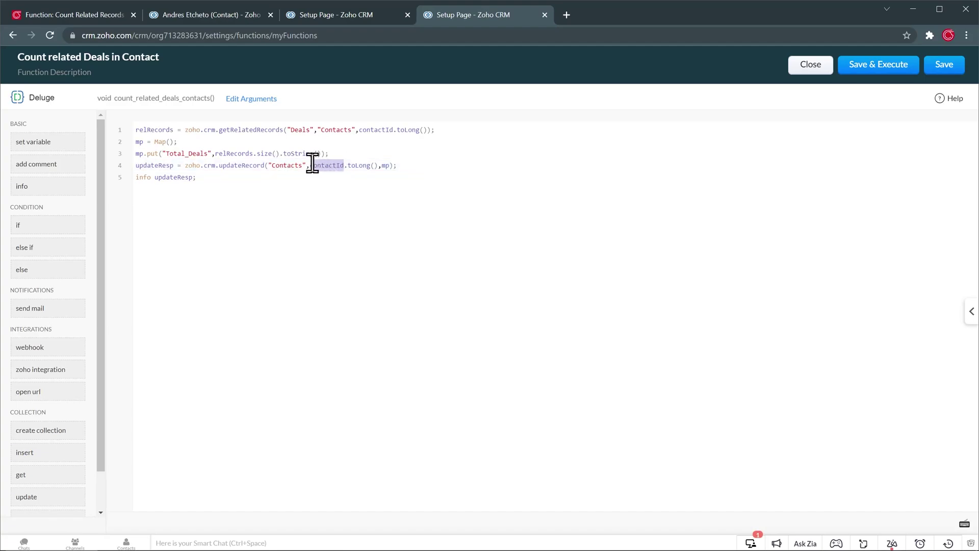
left_click(257, 99)
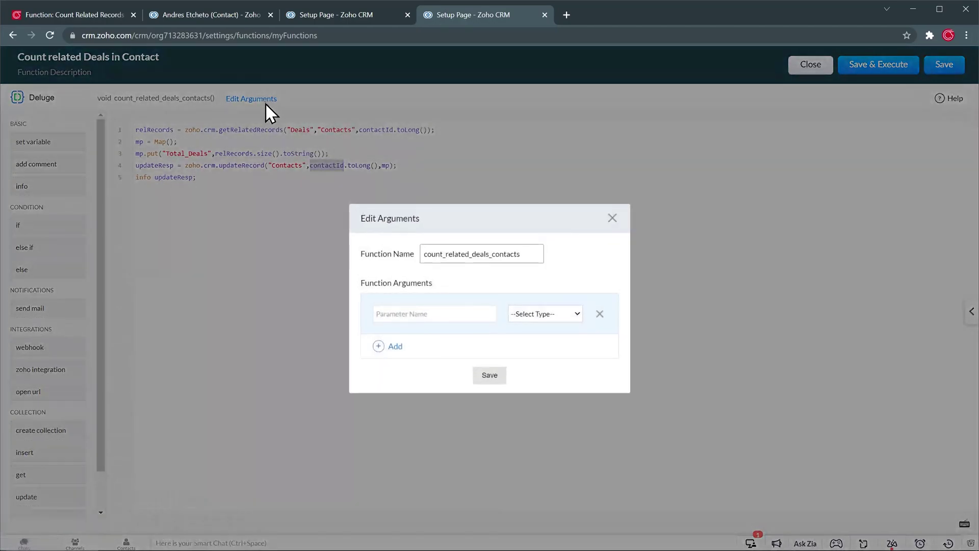
left_click(431, 309)
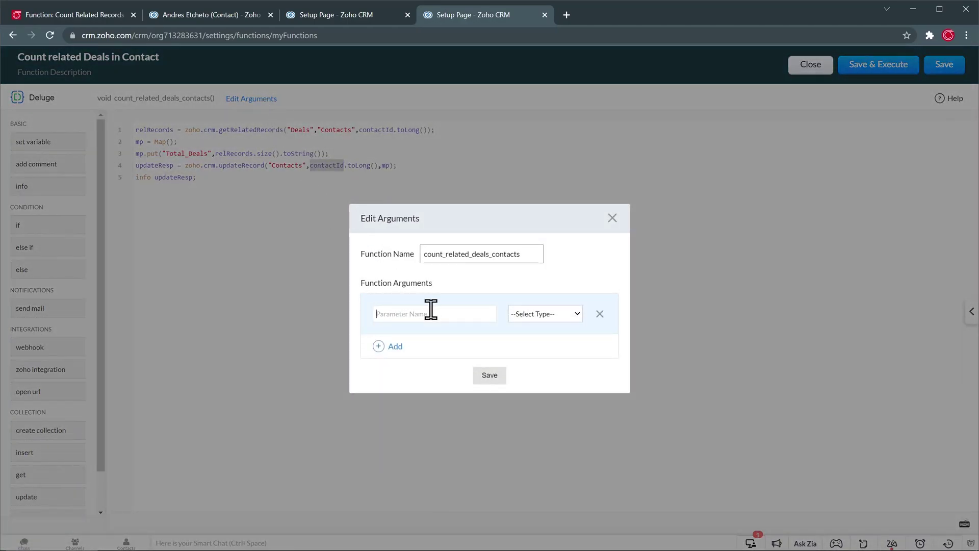
left_click(536, 315)
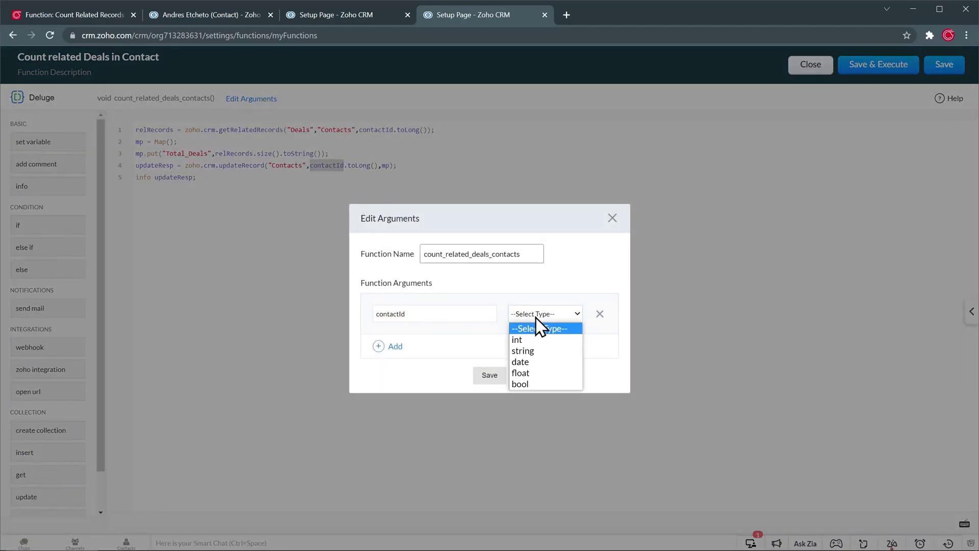
left_click(537, 352)
left_click(490, 376)
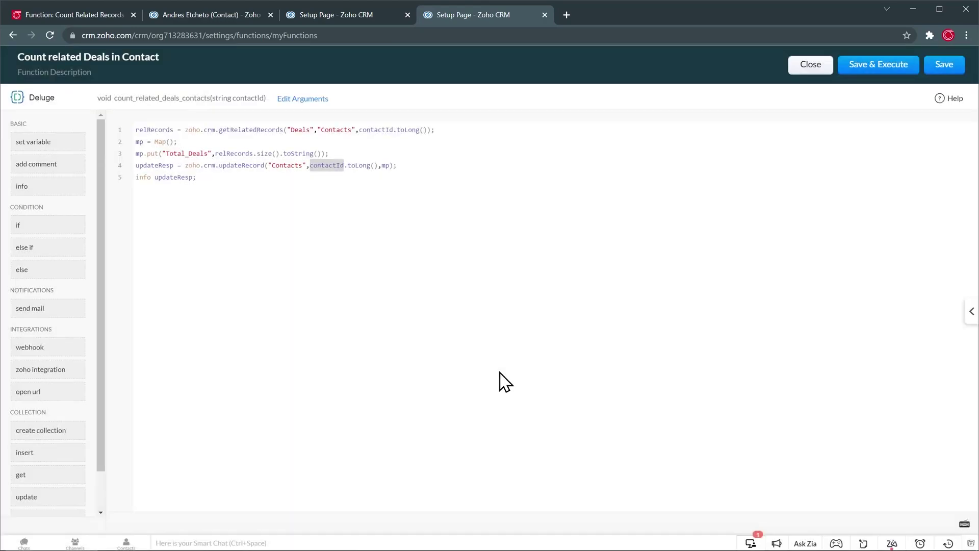
left_click(951, 72)
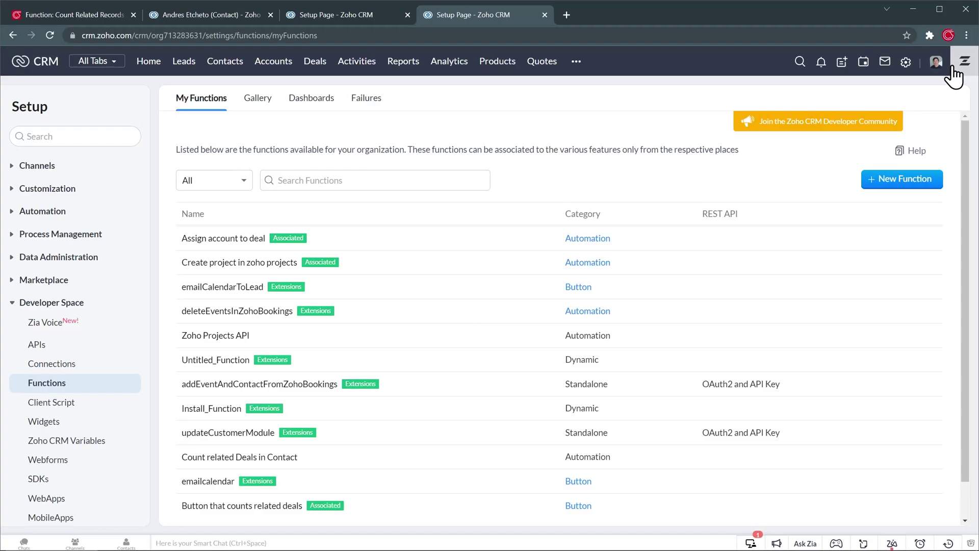
Create a Deals workflow rule named 'Count records' and continue to its trigger settings
left_click(60, 211)
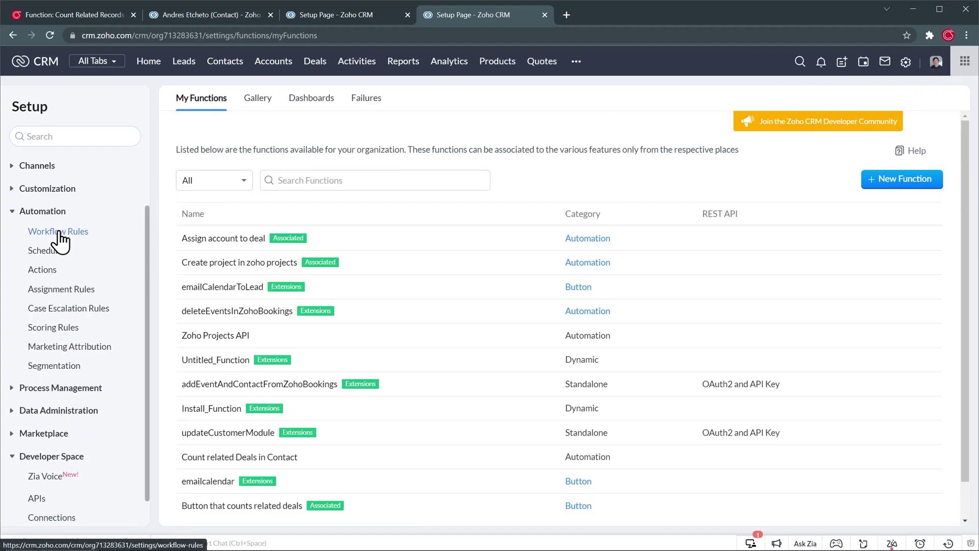
left_click(59, 233)
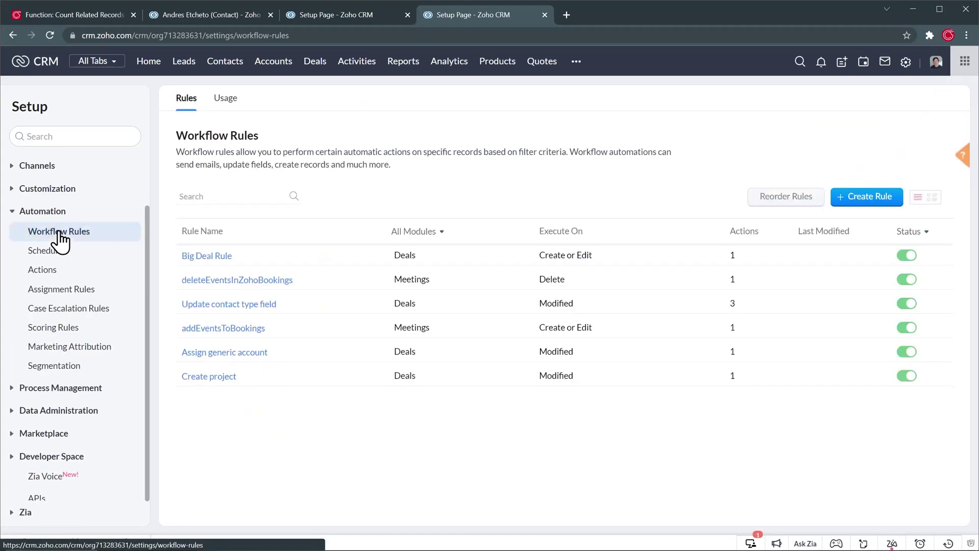
left_click(847, 198)
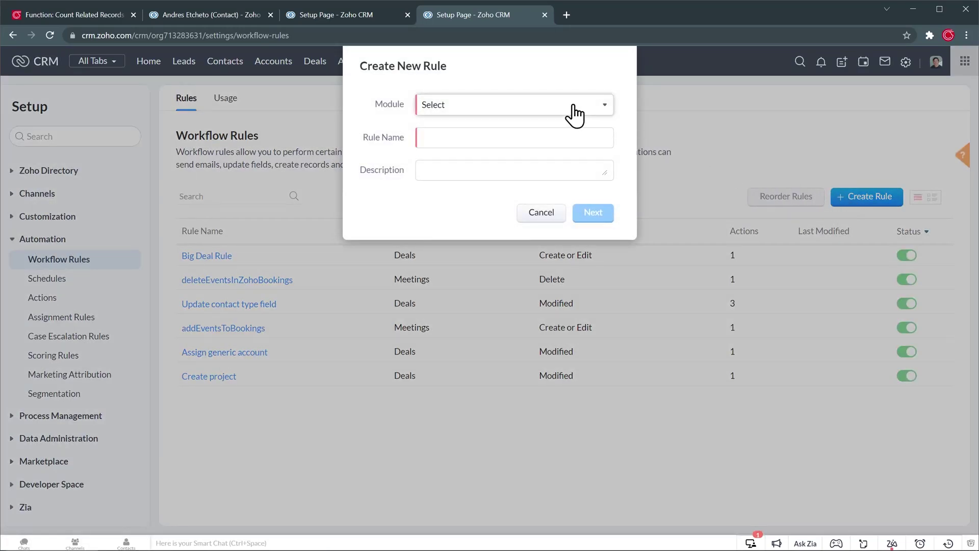
left_click(574, 107)
left_click(462, 210)
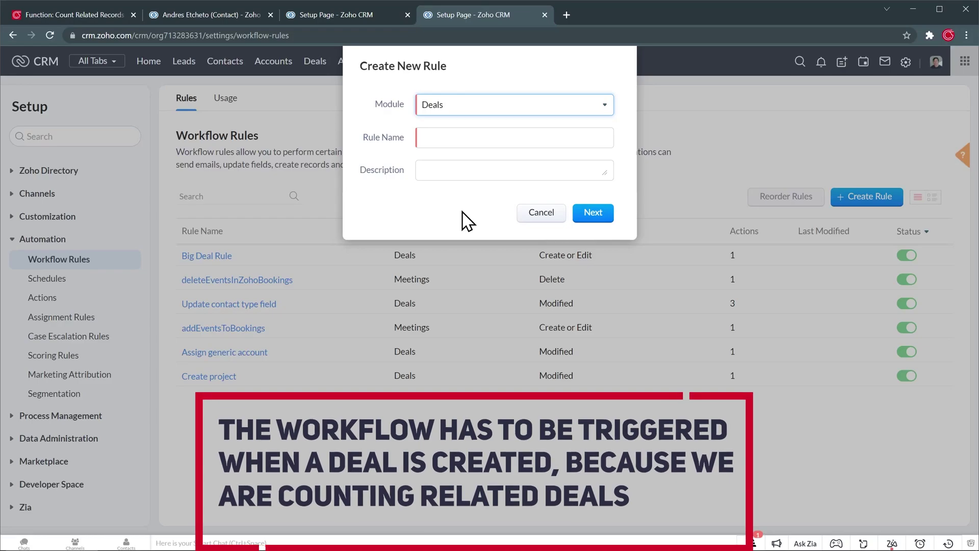
left_click(456, 137)
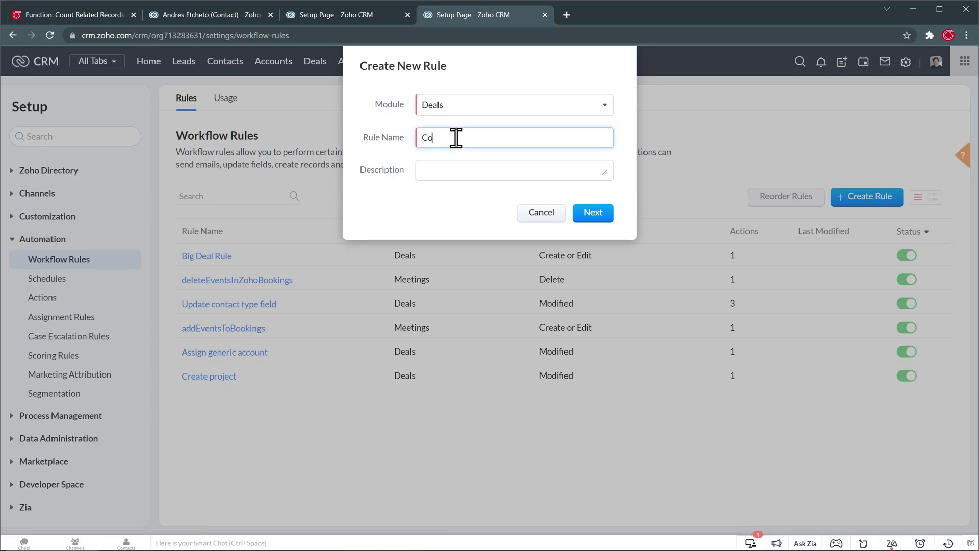
type("Count records")
left_click(600, 213)
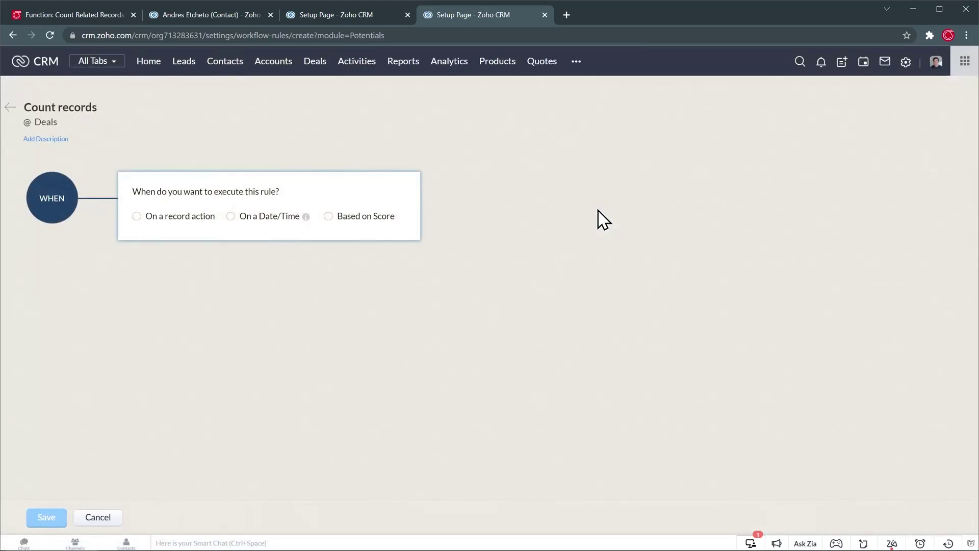
Fire the rule on deal creation for all deals and pick Function as the instant action
left_click(188, 219)
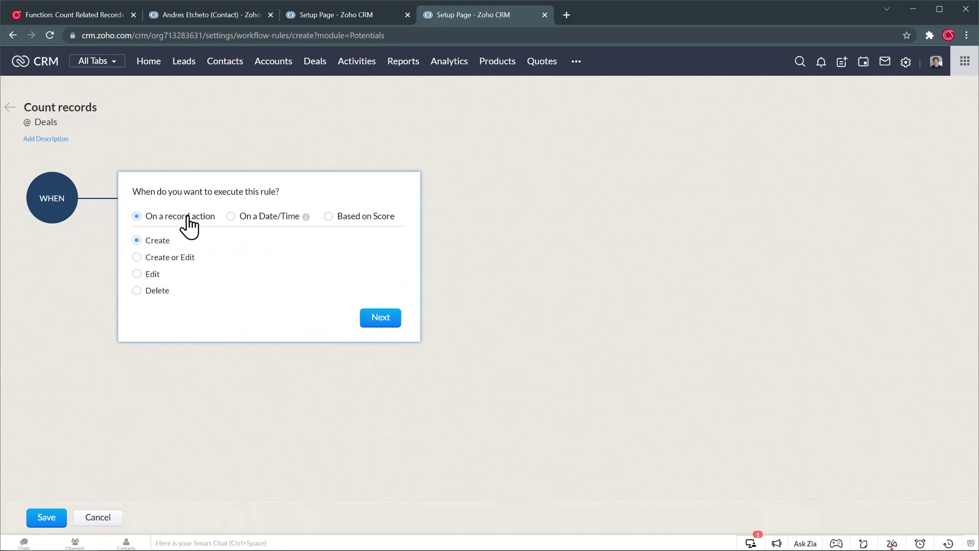
left_click(378, 319)
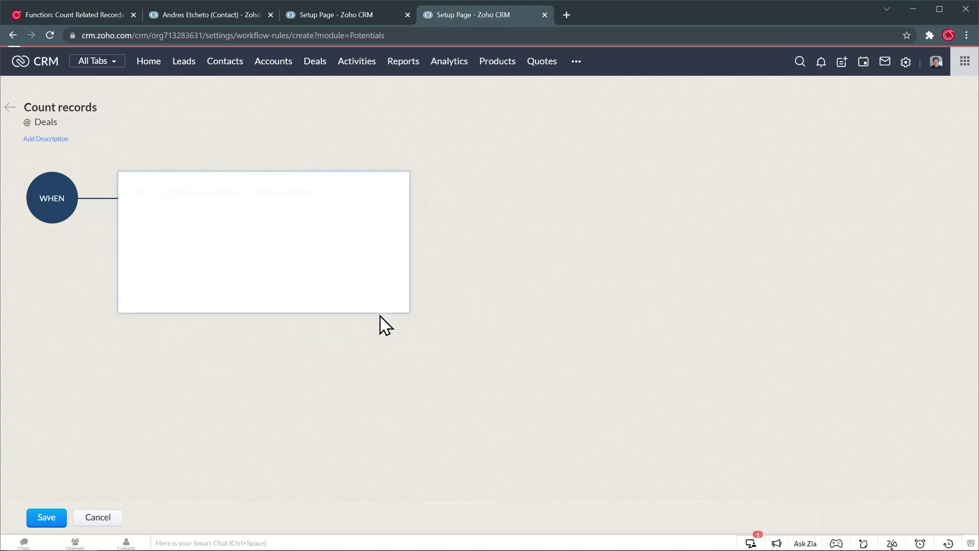
left_click(299, 303)
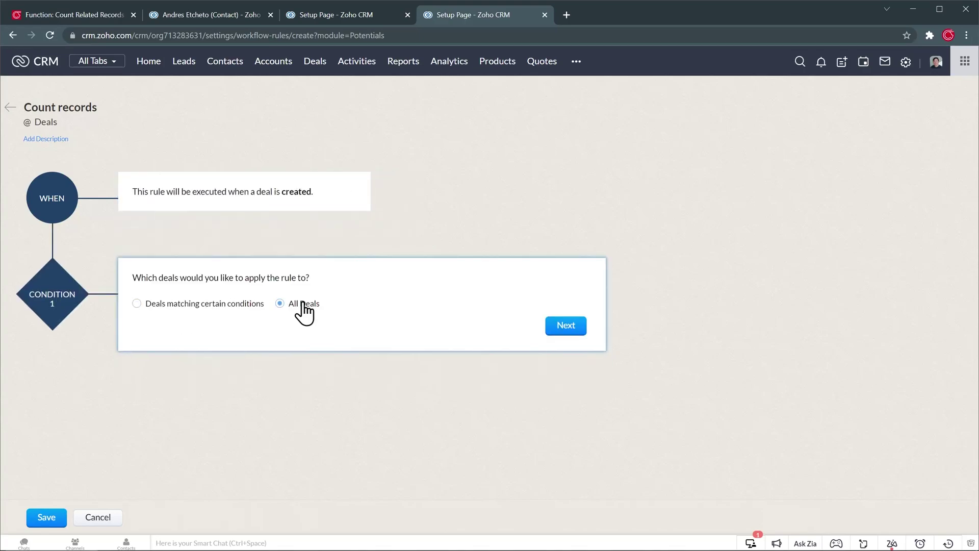
left_click(558, 329)
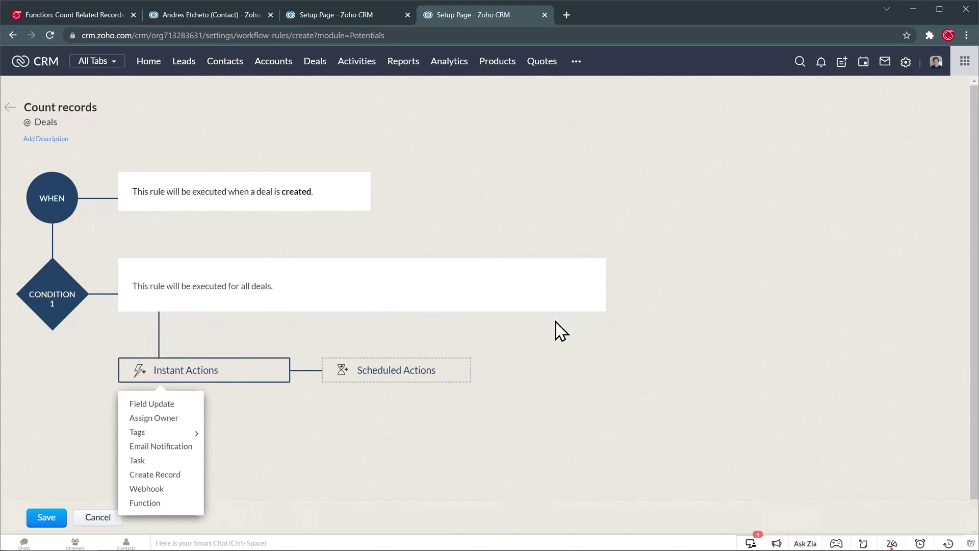
left_click(185, 505)
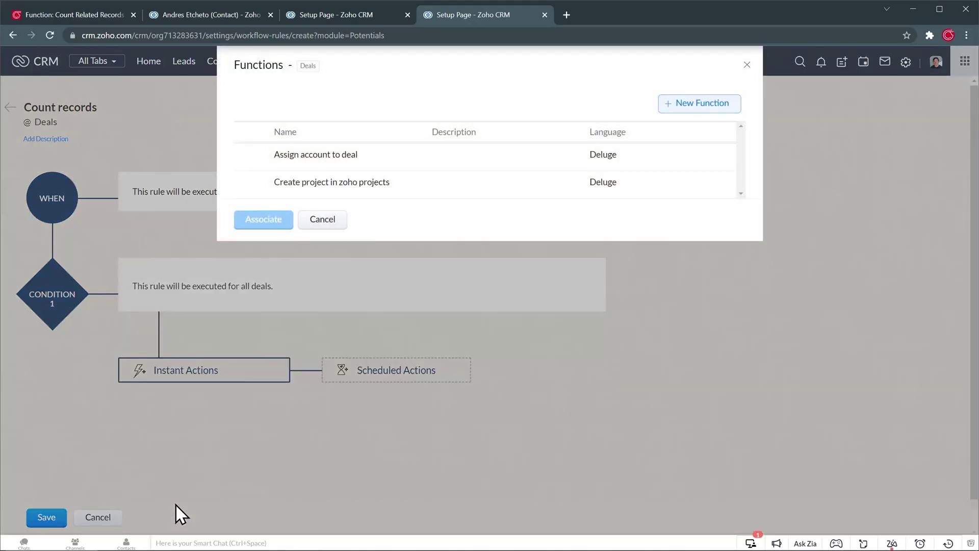
Pick the organization function Count related Deals in Contact to configure for the rule
left_click(695, 105)
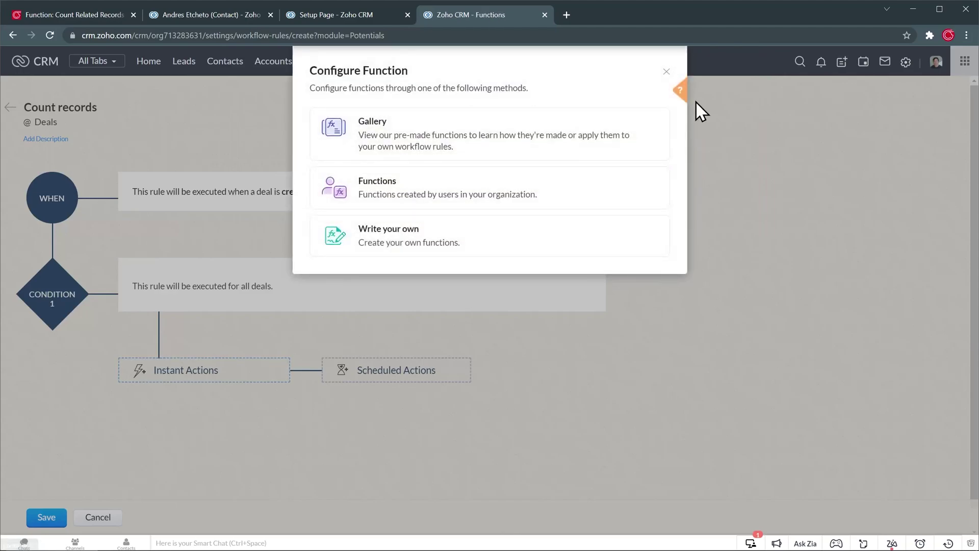
left_click(395, 198)
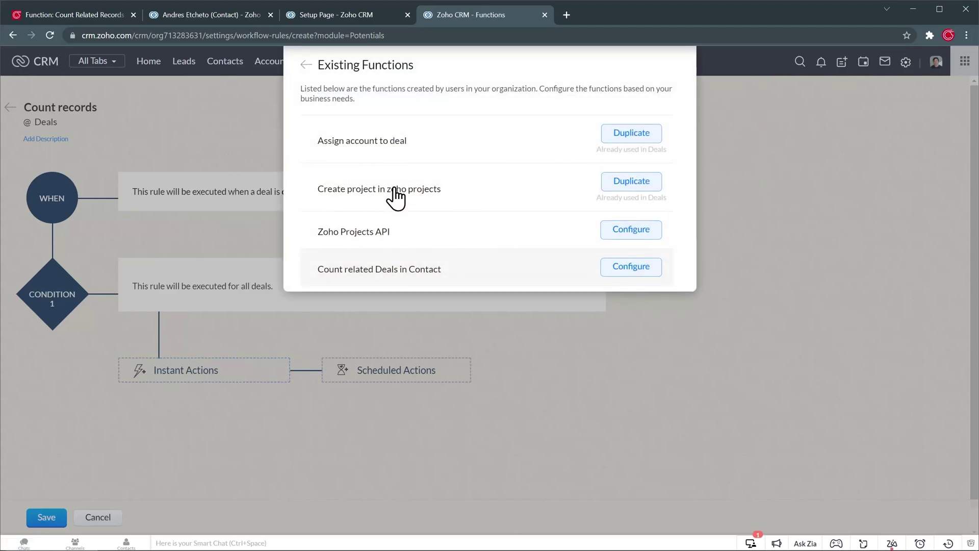
left_click(624, 270)
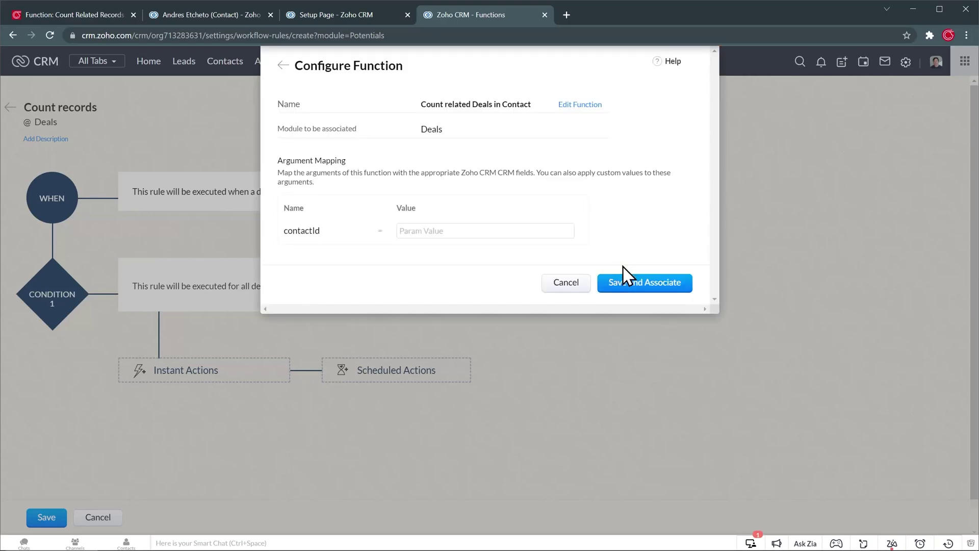
Map contactId to the Contacts module's Contact Id, associate the function, and save the Count records rule
left_click(487, 230)
type("#")
left_click(453, 294)
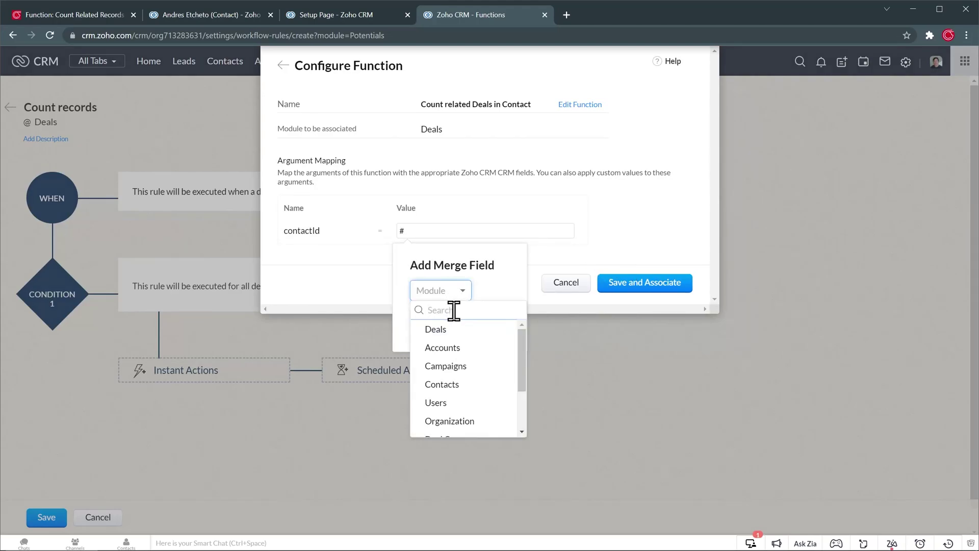
left_click(448, 386)
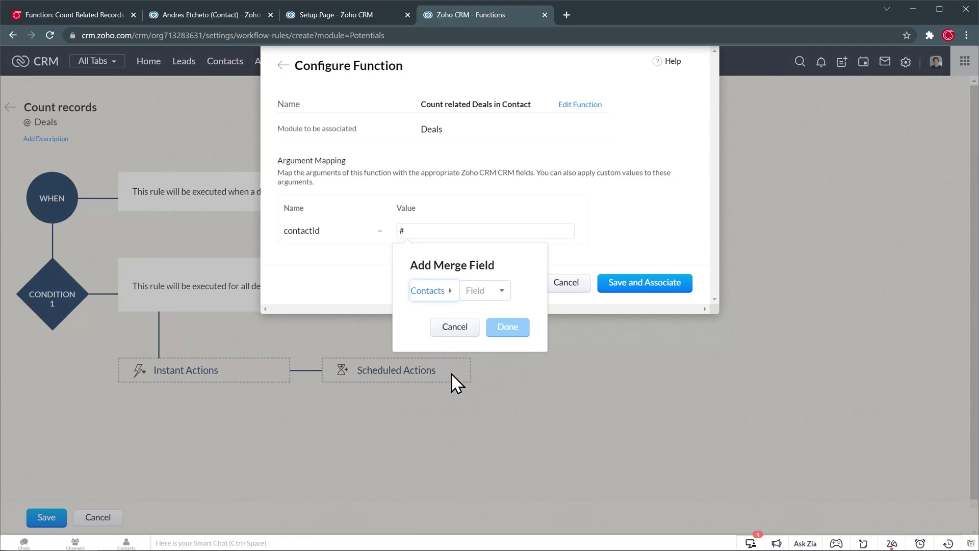
left_click(491, 293)
left_click(500, 332)
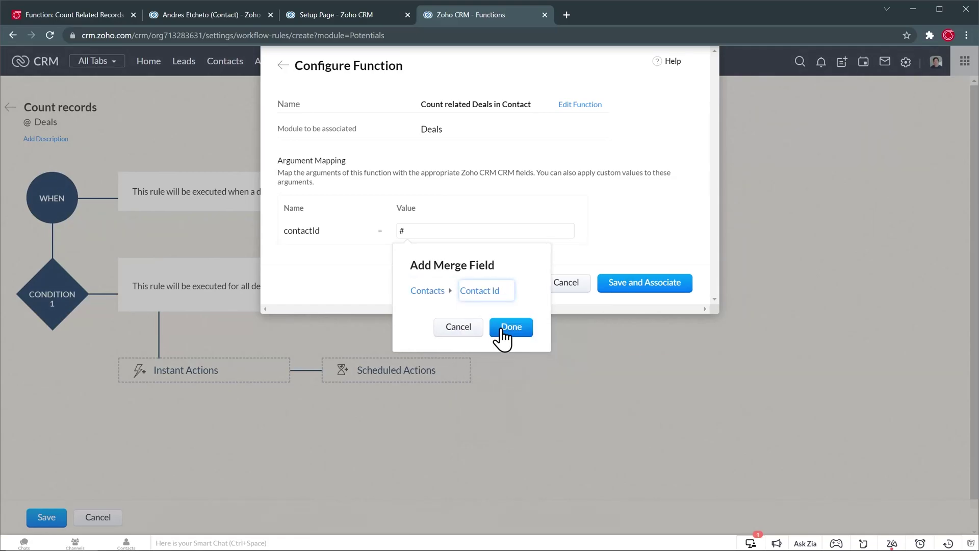
left_click(502, 329)
left_click(623, 291)
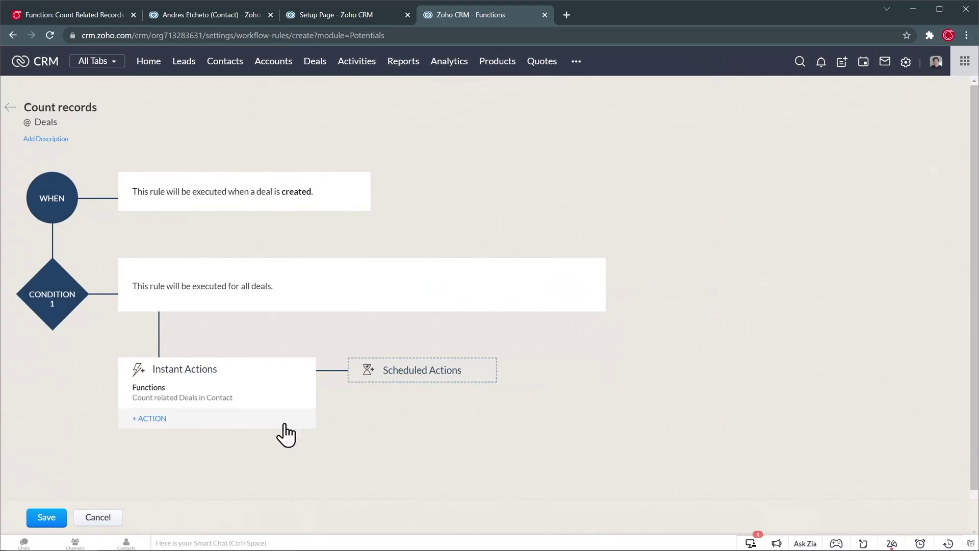
left_click(49, 518)
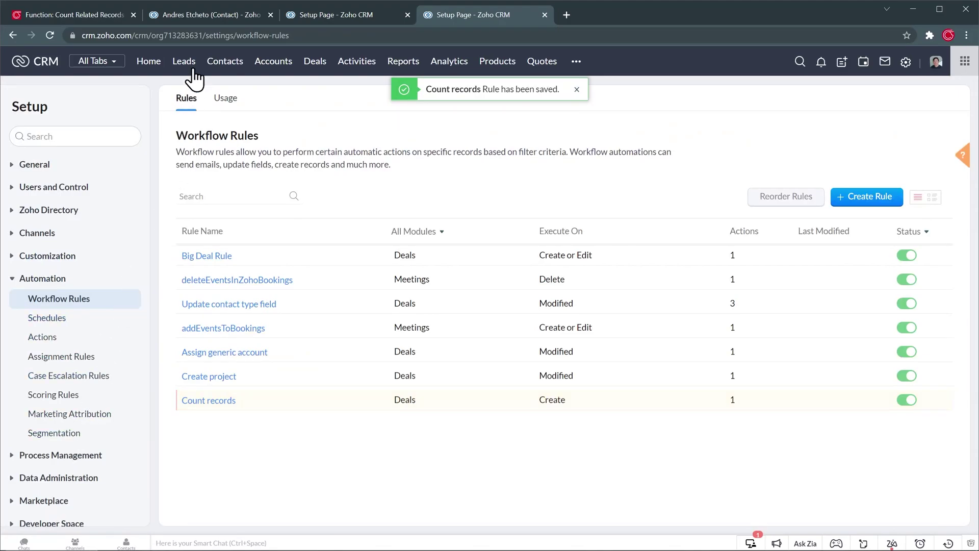
Reload the contact's record and scroll to Contact Information, where Total Deals is still empty
left_click(209, 17)
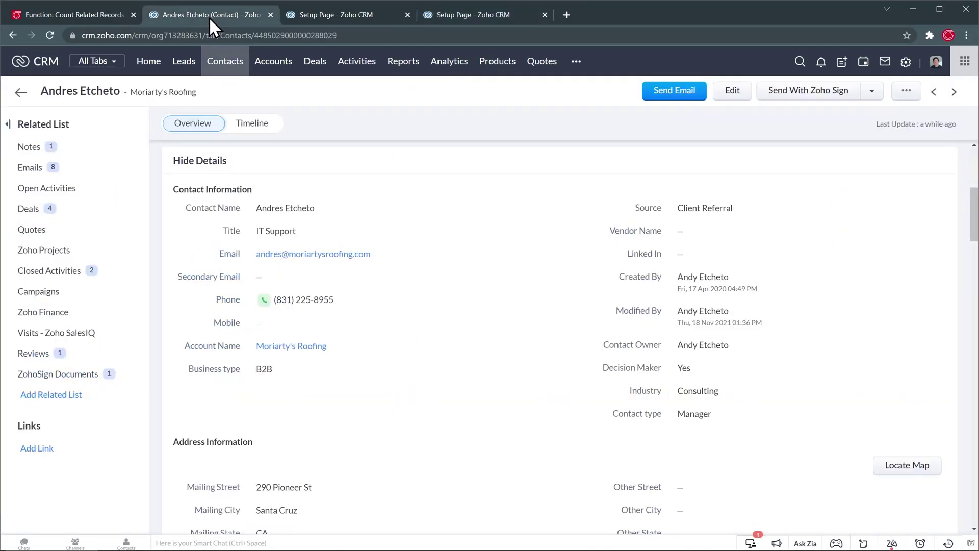
left_click(48, 35)
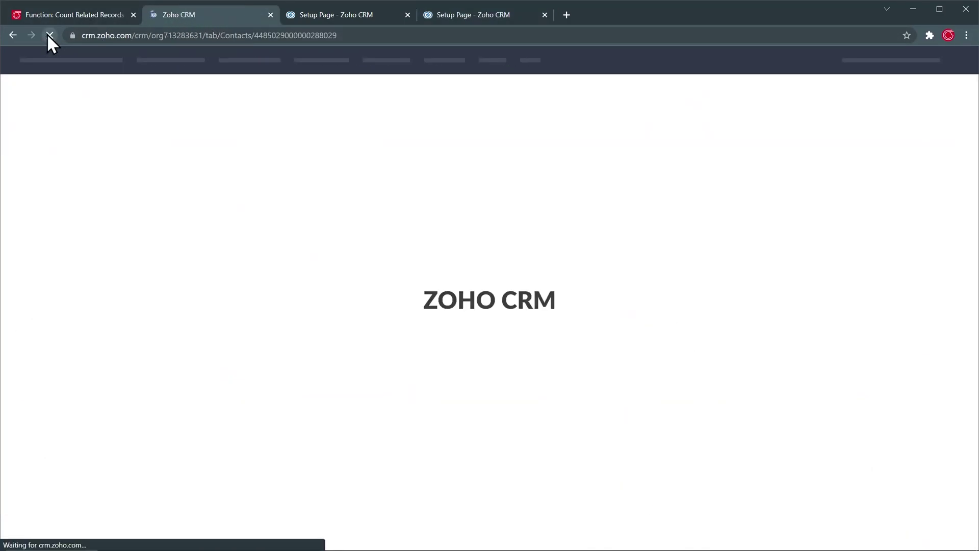
scroll(273, 263, "down", 5)
scroll(272, 266, "down", 1)
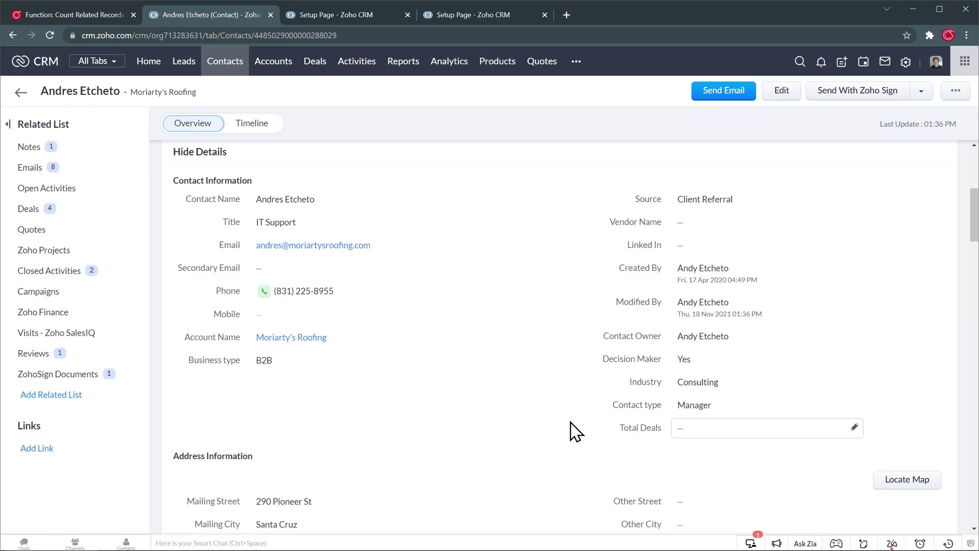
Add a related deal 'Test deal 2' with closing date Nov 25, 2021 and save it
left_click(128, 210)
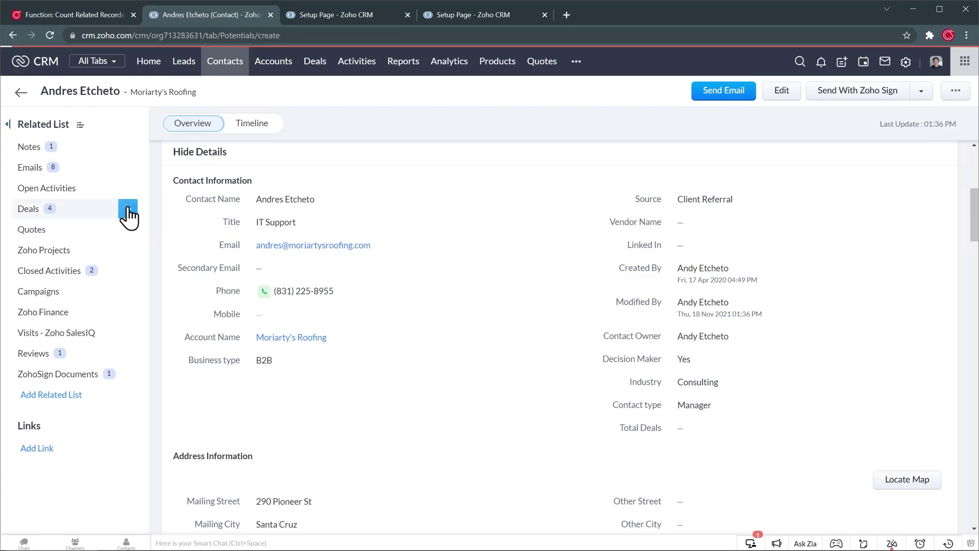
type("Test deal 2")
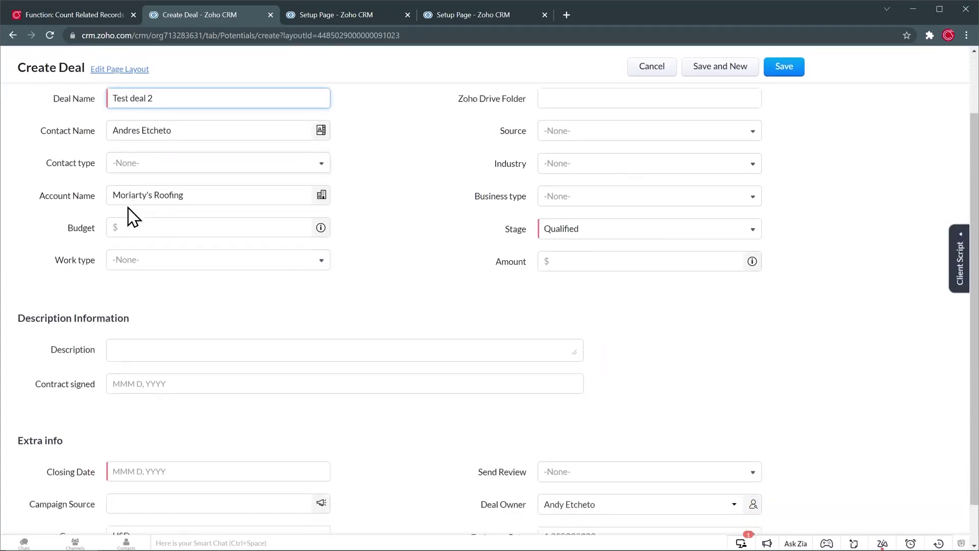
scroll(131, 215, "down", 2)
left_click(172, 423)
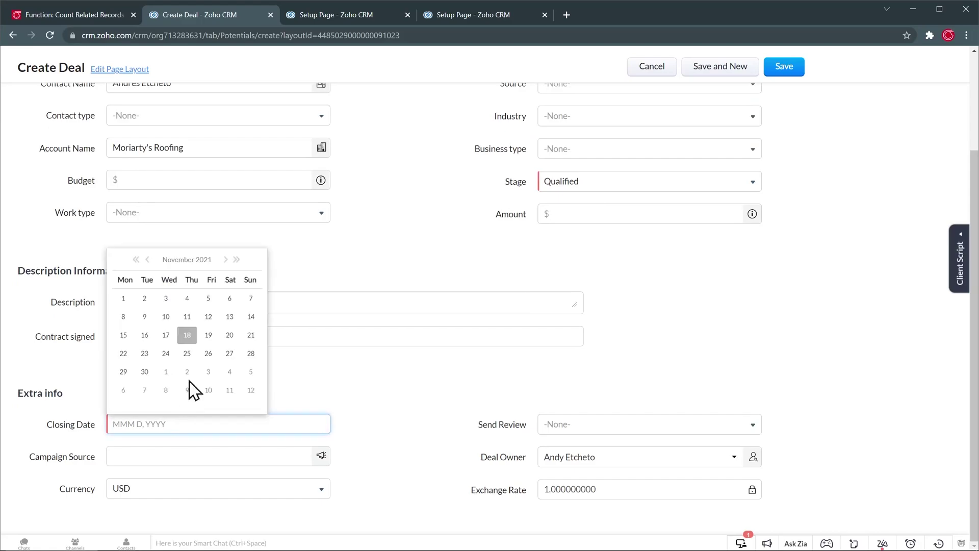
left_click(187, 353)
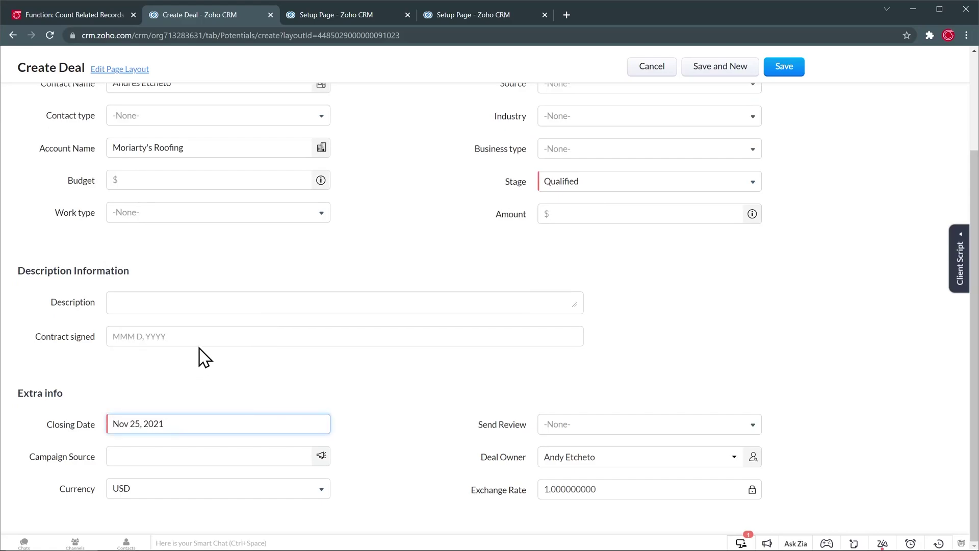
left_click(784, 72)
Reload the contact, confirm Total Deals reads 5, and view the Timeline entry logging the update
scroll(785, 76, "down", 10)
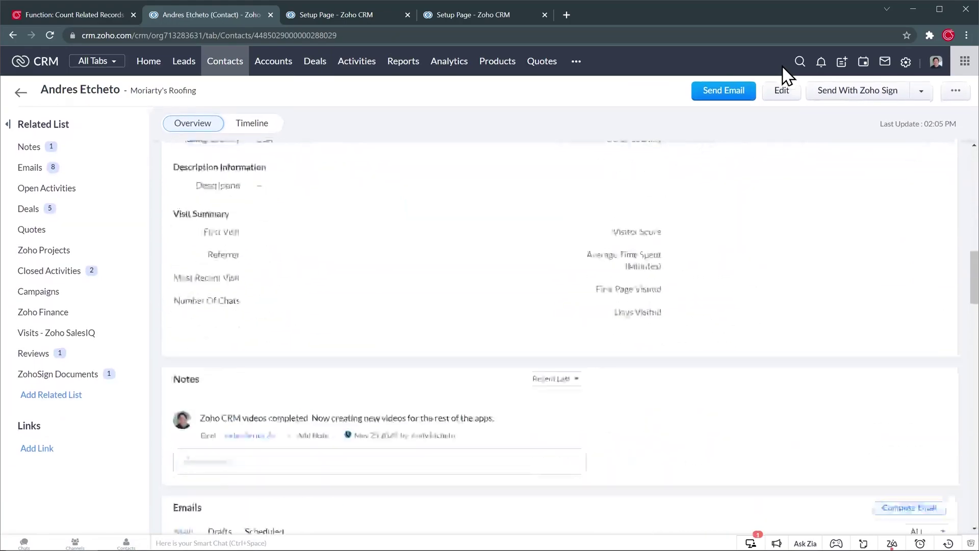
scroll(661, 259, "up", 10)
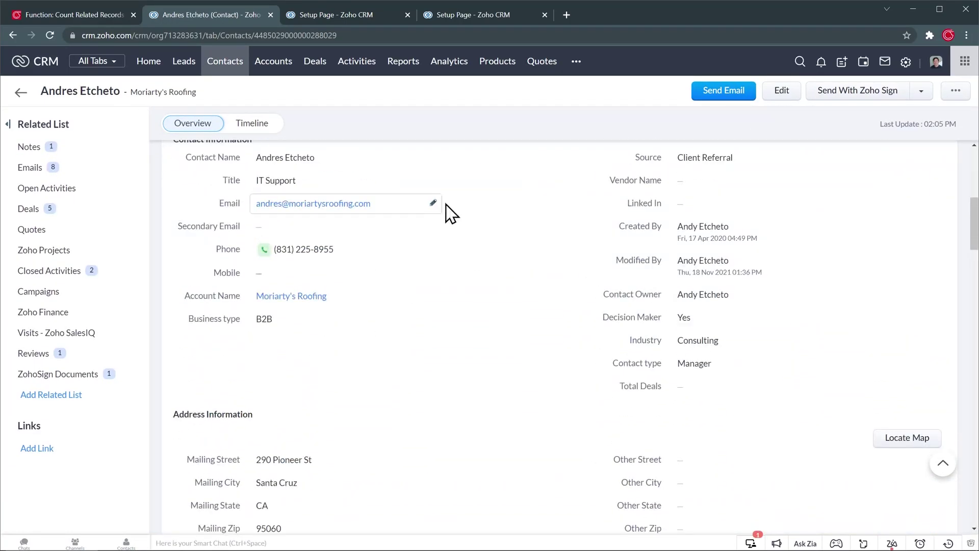
left_click(50, 31)
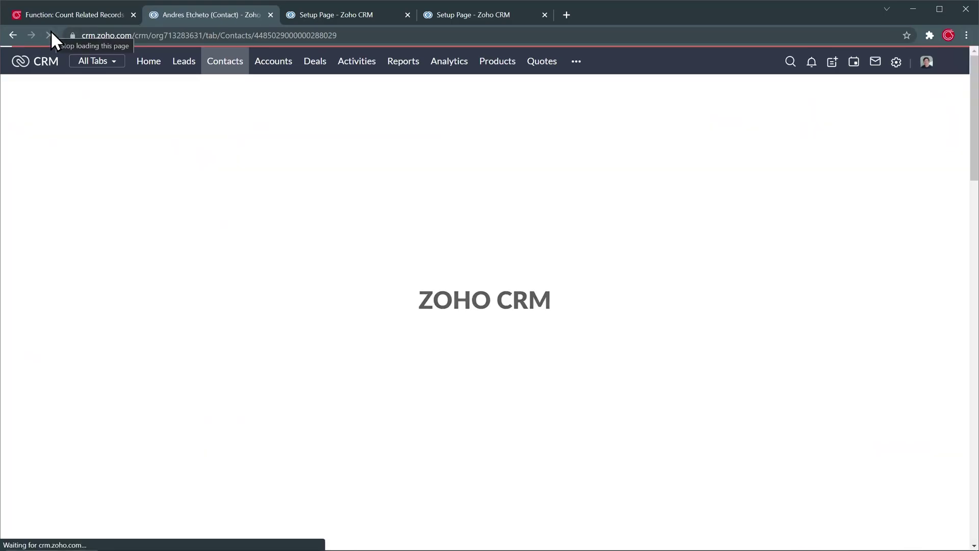
scroll(301, 262, "down", 6)
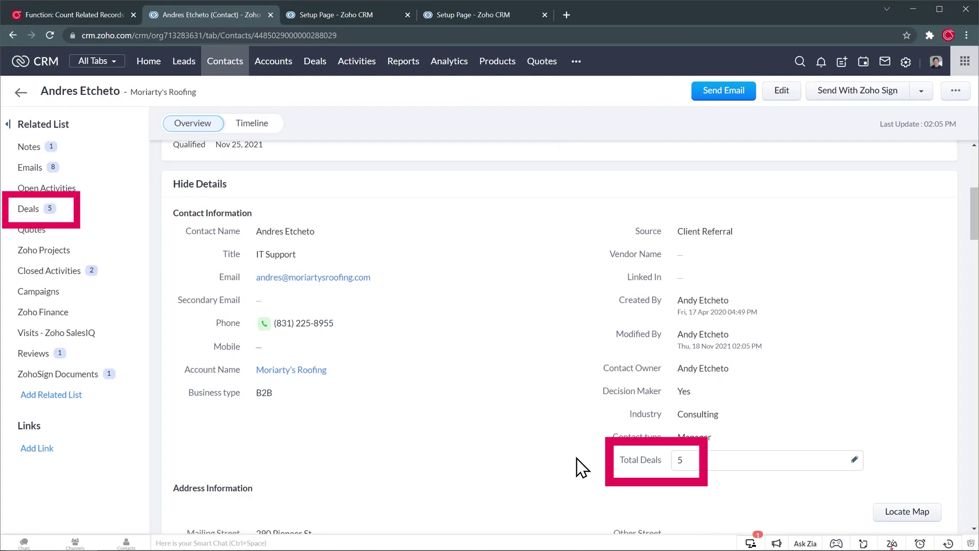
left_click(258, 124)
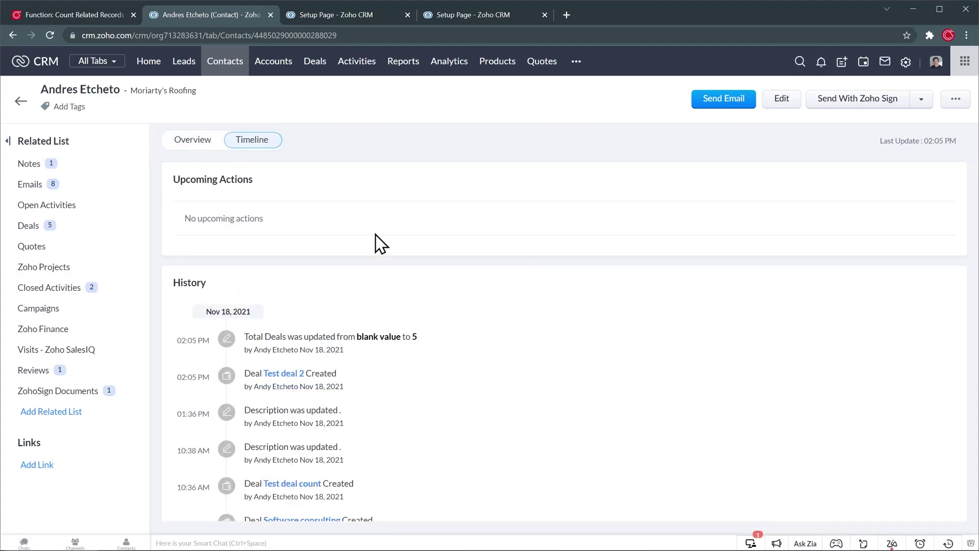